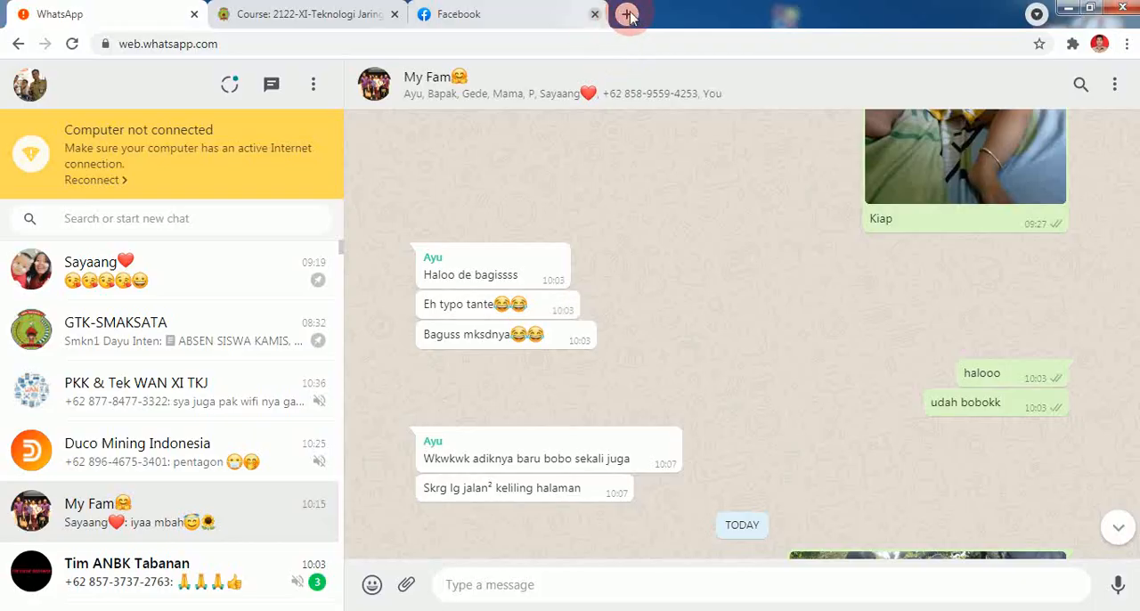
Open the access point's login page at tplinkap.net in a new Chrome tab.
{"action": "left_click", "coordinate": [618, 13]}
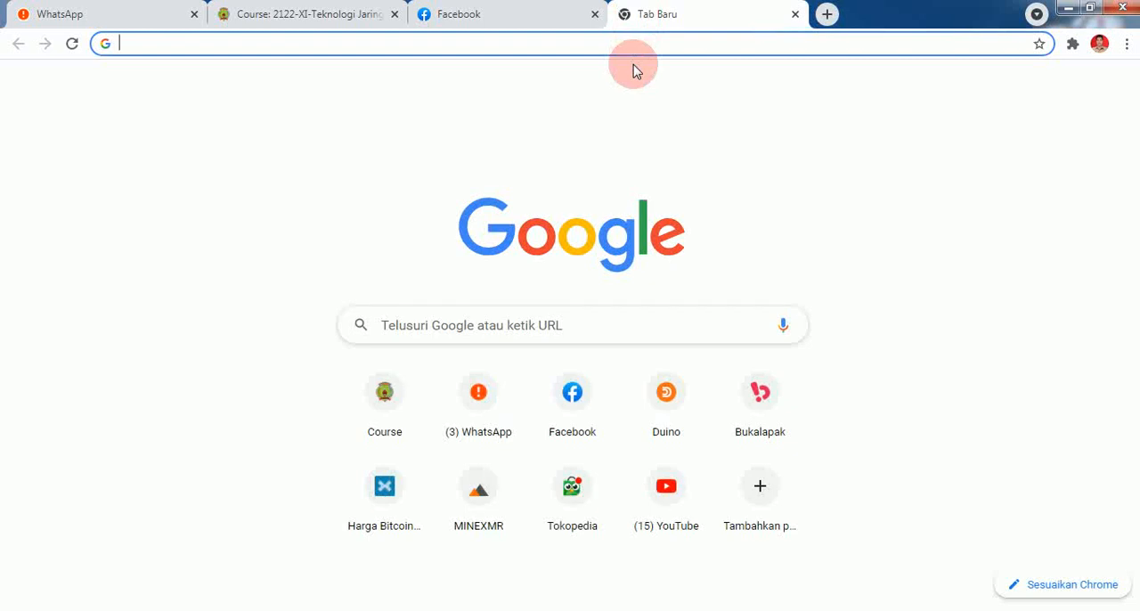
{"action": "type", "text": "tp"}
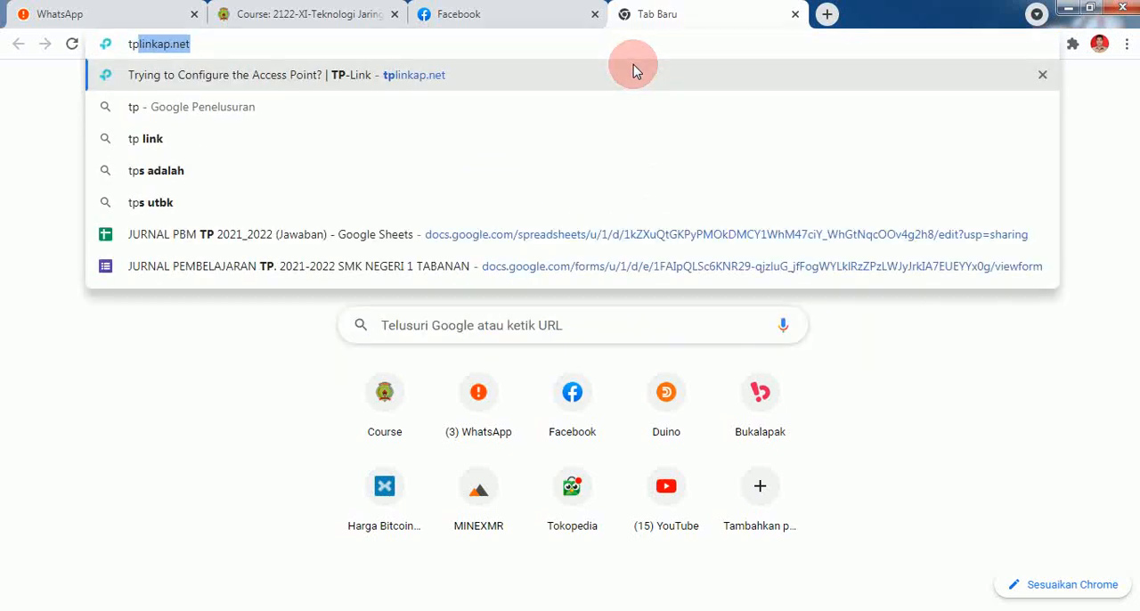
{"action": "key", "text": "Return"}
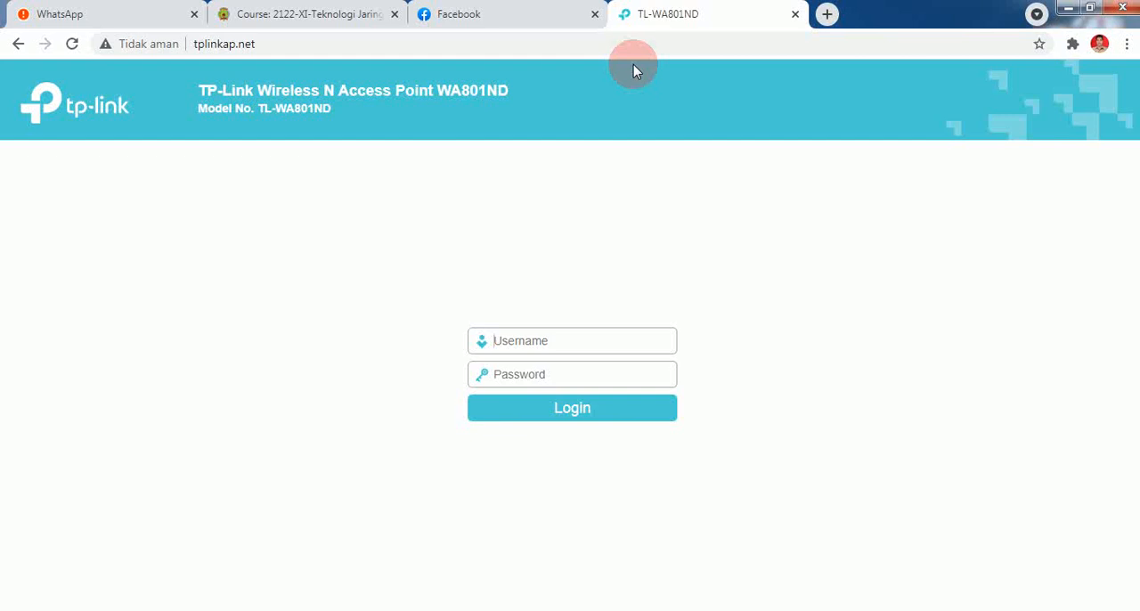
Log in to the access point with the username admin and the account password.
{"action": "left_click", "coordinate": [604, 335]}
{"action": "type", "text": "a"}
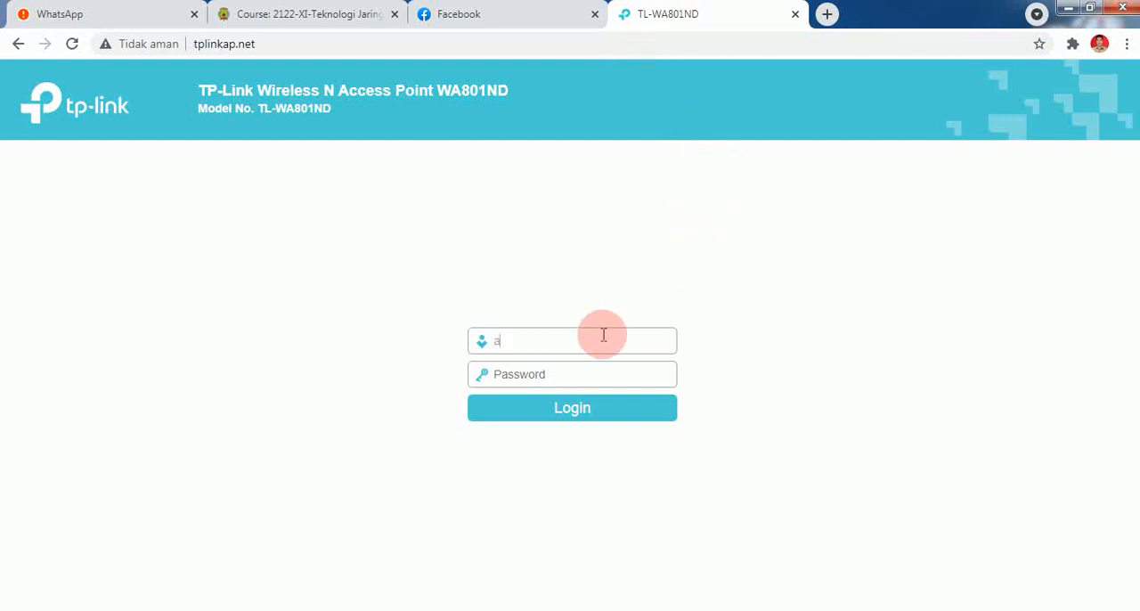
{"action": "type", "text": "dmin"}
{"action": "left_click", "coordinate": [584, 374]}
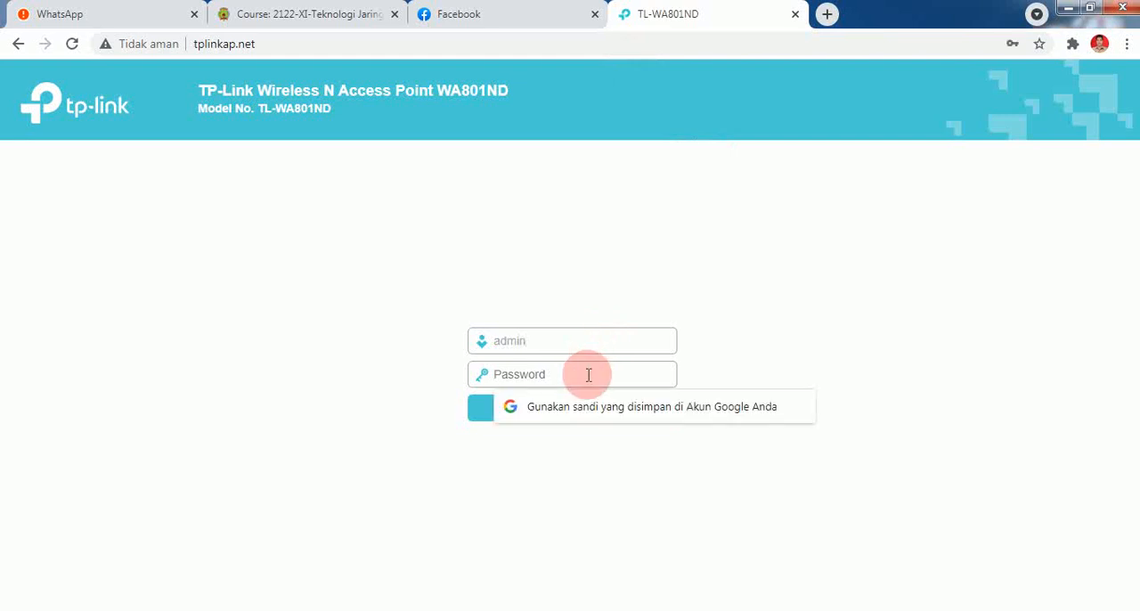
{"action": "type", "text": "admin"}
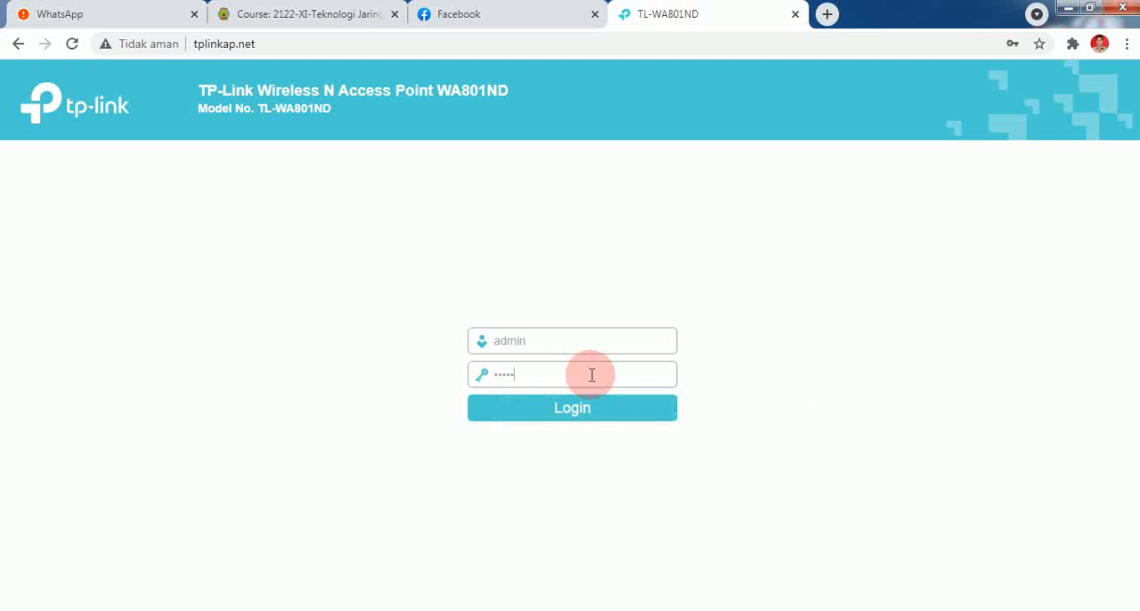
{"action": "left_click", "coordinate": [577, 409]}
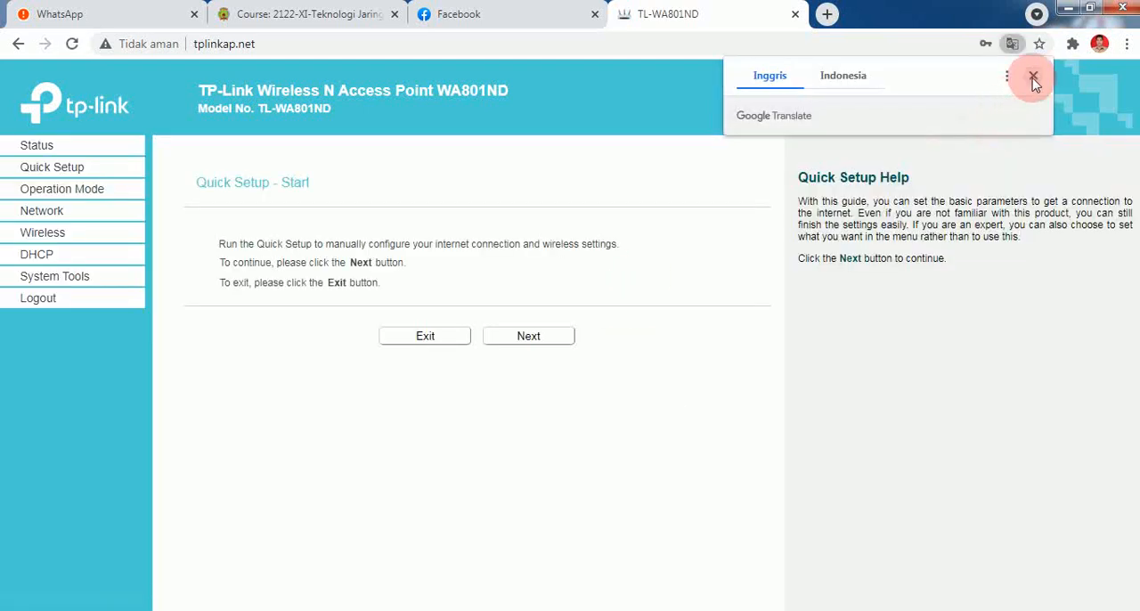
Dismiss the translation prompt, exit Quick Setup and review the device's LAN and wireless status.
{"action": "left_click", "coordinate": [1032, 78]}
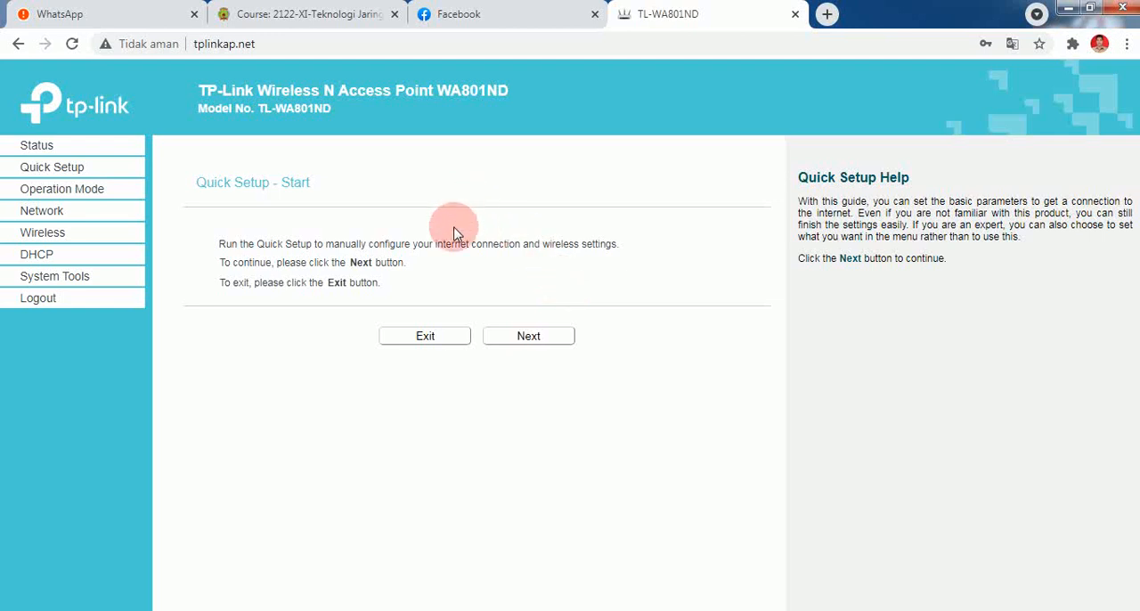
{"action": "left_click", "coordinate": [431, 339]}
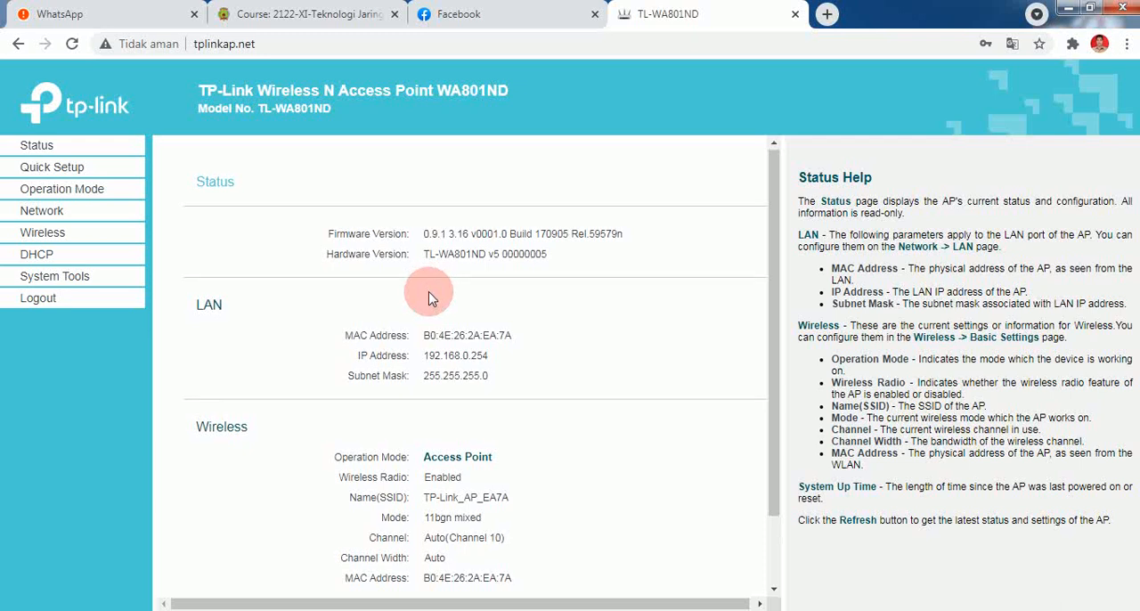
{"action": "scroll", "coordinate": [429, 297], "scroll_direction": "down", "scroll_amount": 1}
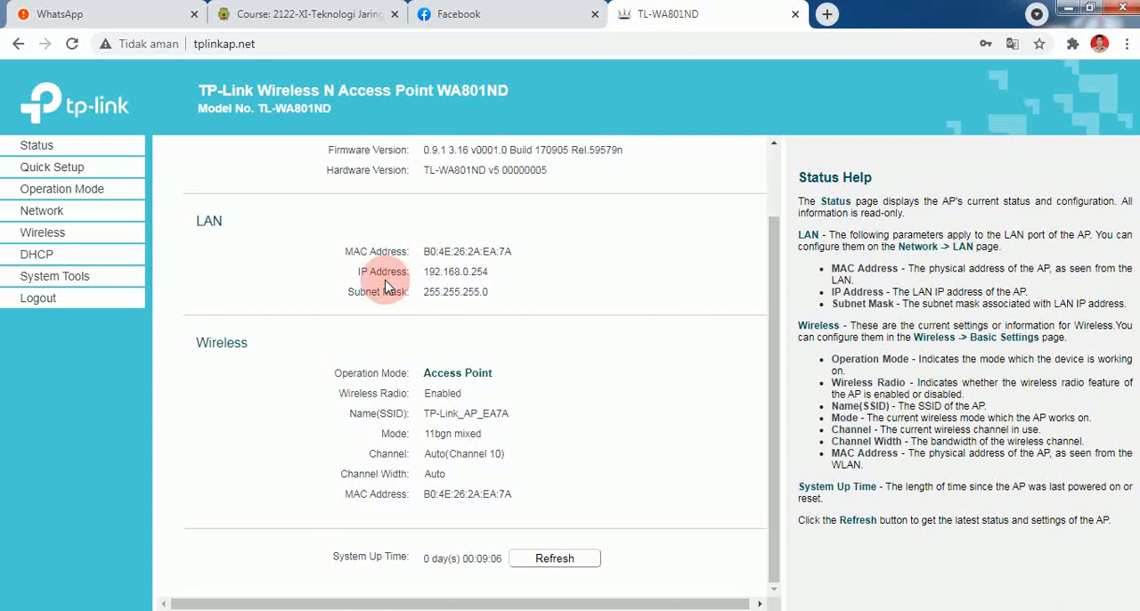
Save the operation mode as Access Point and acknowledge the resulting message.
{"action": "left_click", "coordinate": [116, 189]}
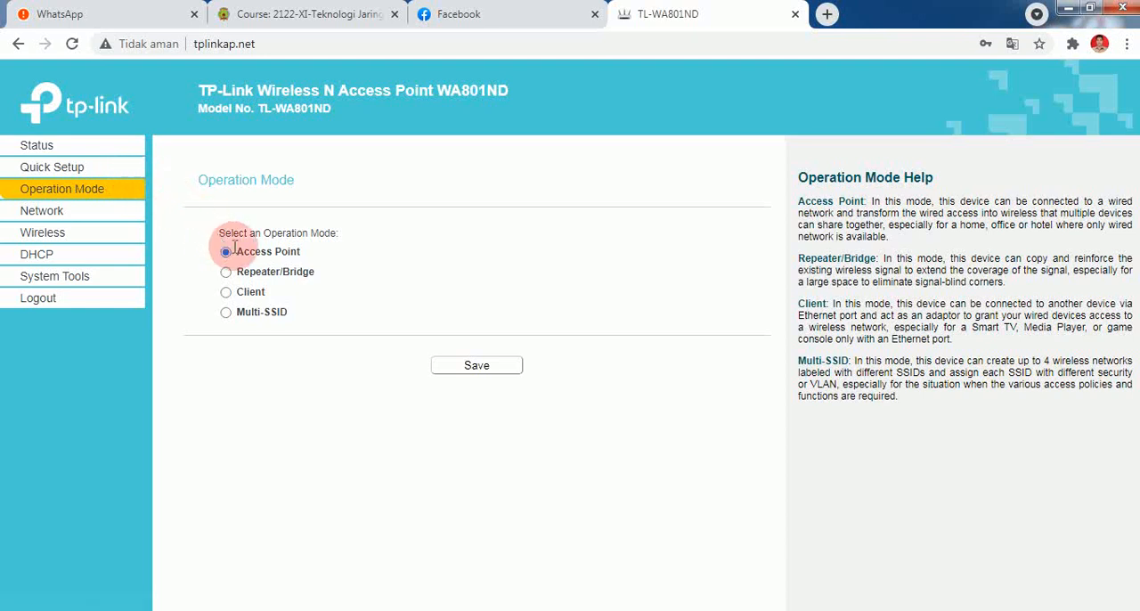
{"action": "left_click", "coordinate": [441, 368]}
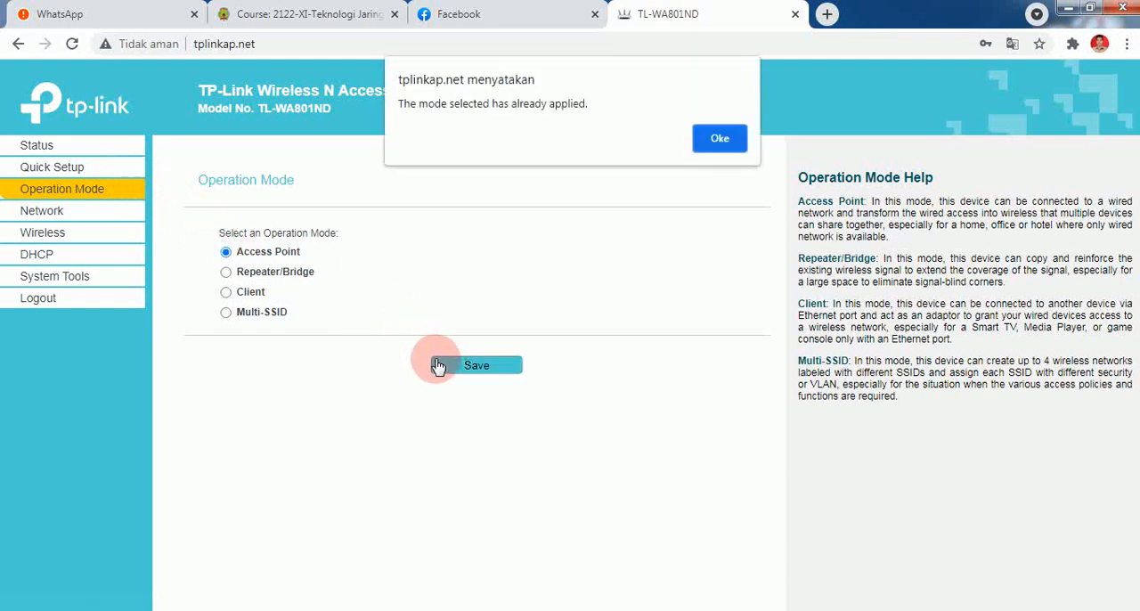
{"action": "left_click", "coordinate": [719, 141]}
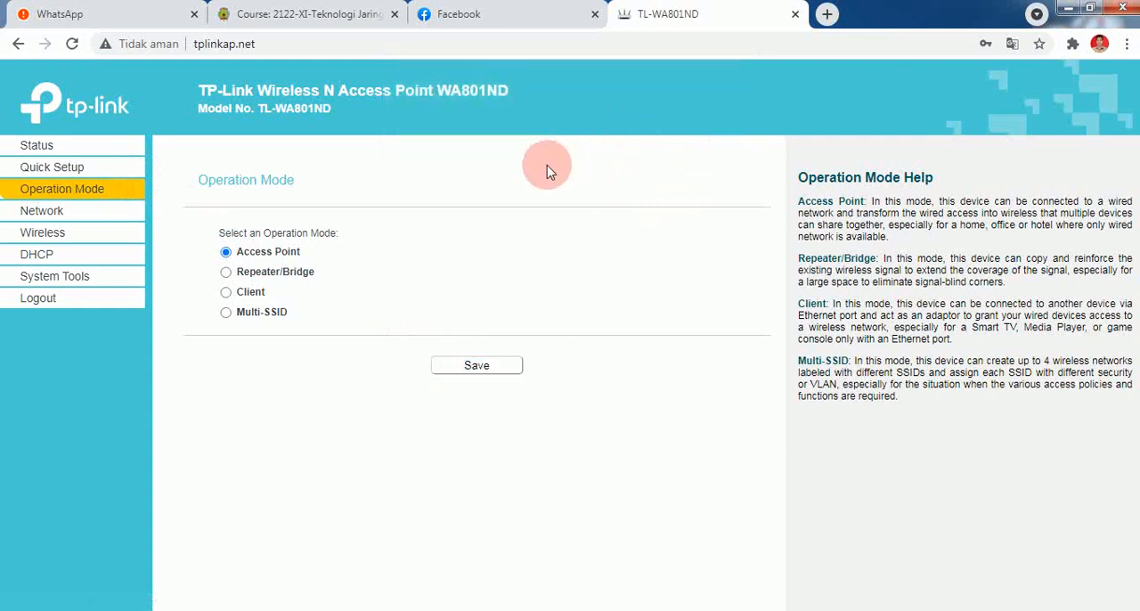
Change the LAN type to Static IP with IP address 192.168.0.66, then save and reboot the device.
{"action": "left_click", "coordinate": [42, 212]}
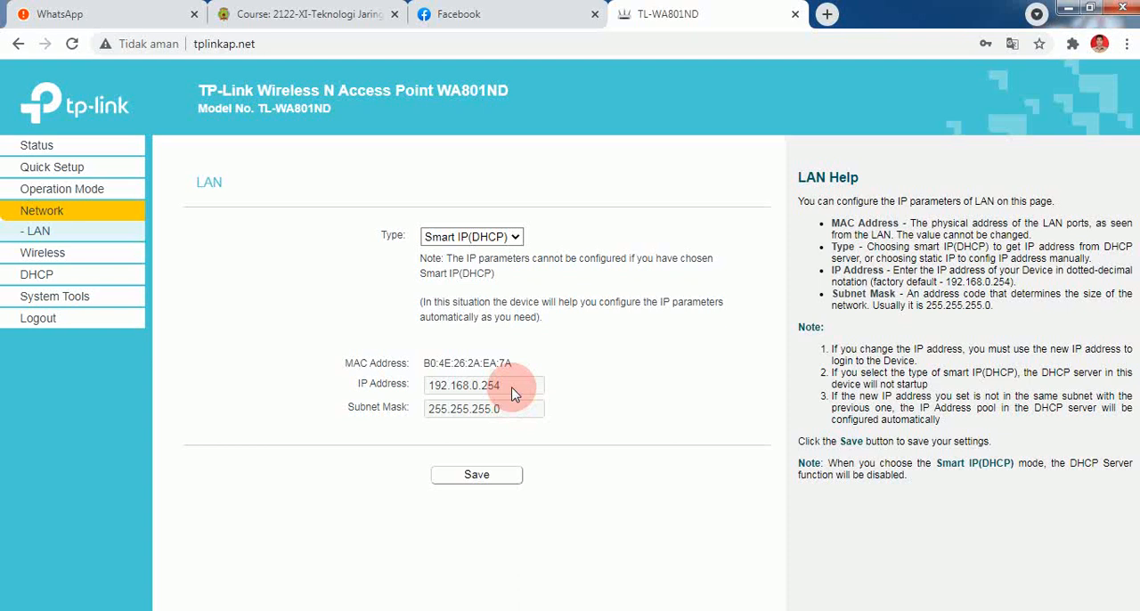
{"action": "left_click", "coordinate": [499, 237]}
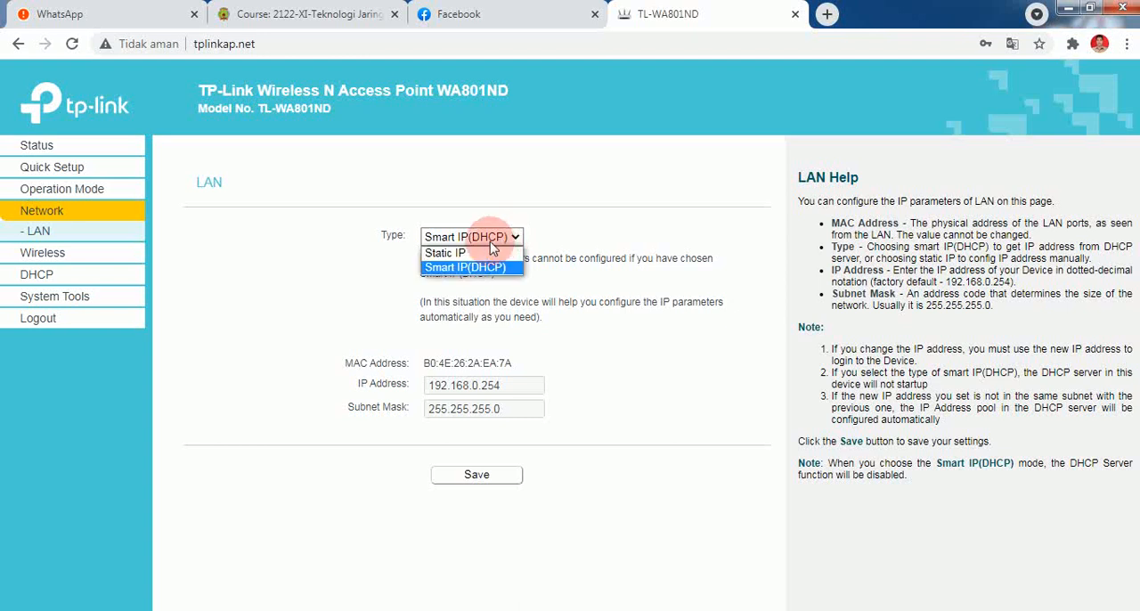
{"action": "left_click", "coordinate": [478, 255]}
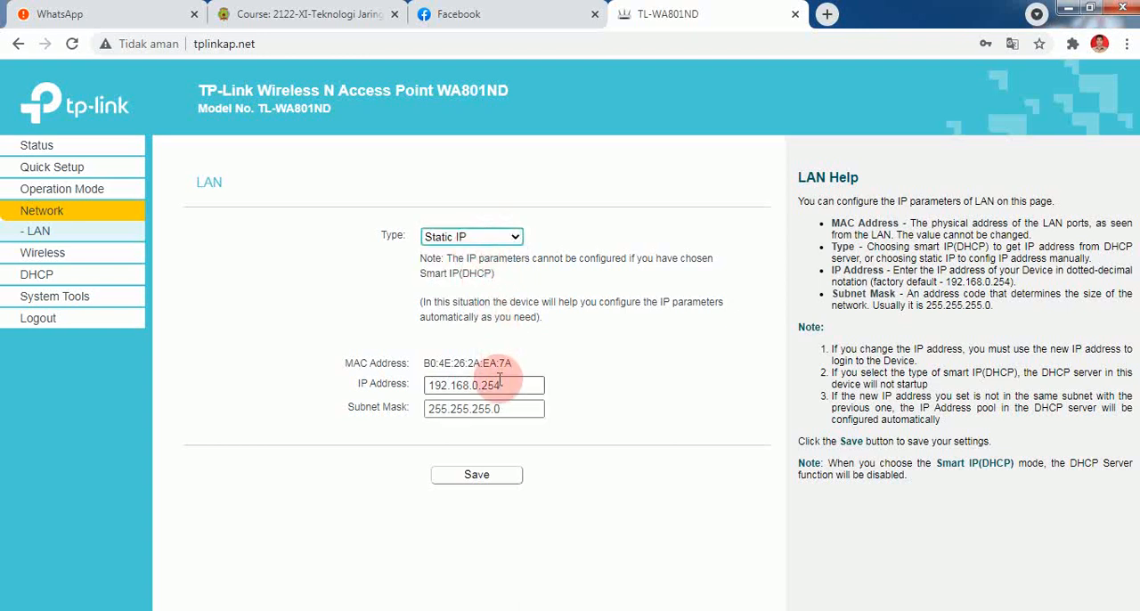
{"action": "left_click_drag", "start_coordinate": [514, 389], "coordinate": [482, 380]}
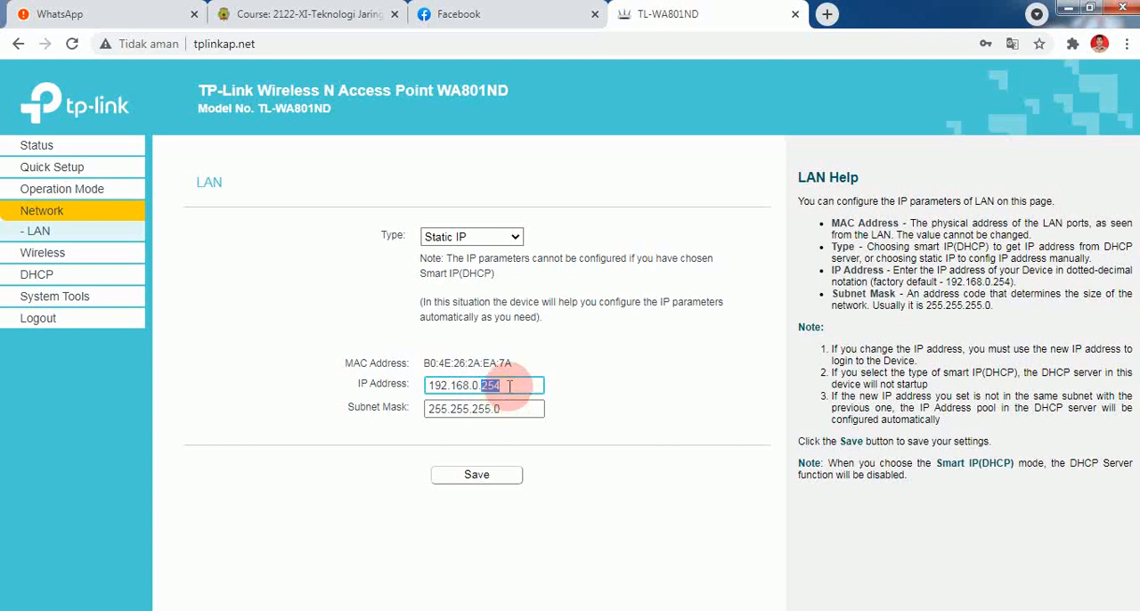
{"action": "type", "text": "66"}
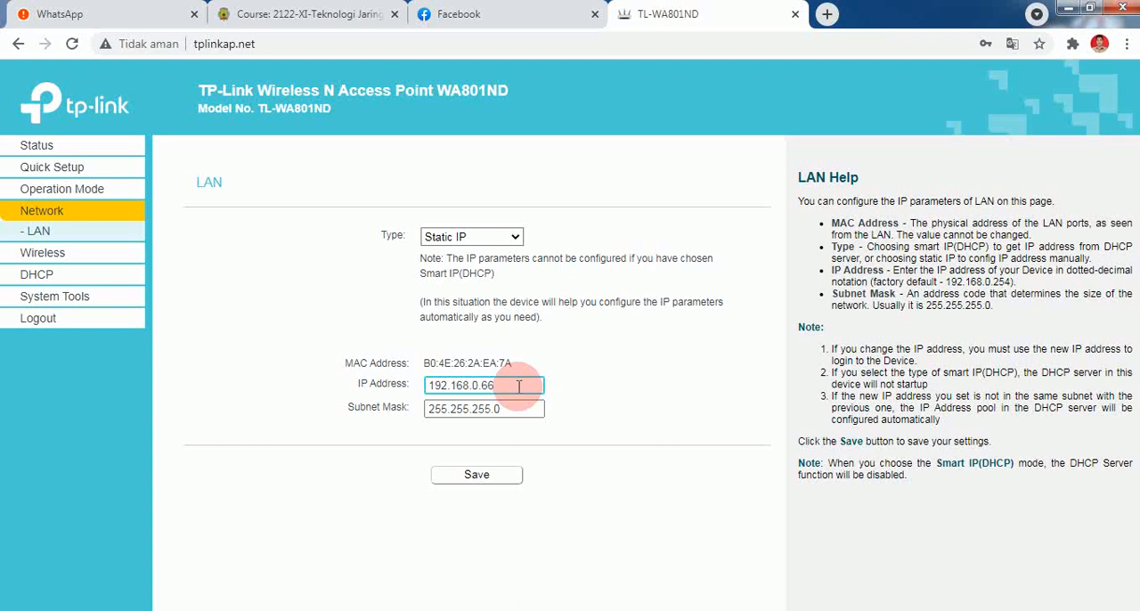
{"action": "left_click", "coordinate": [477, 479]}
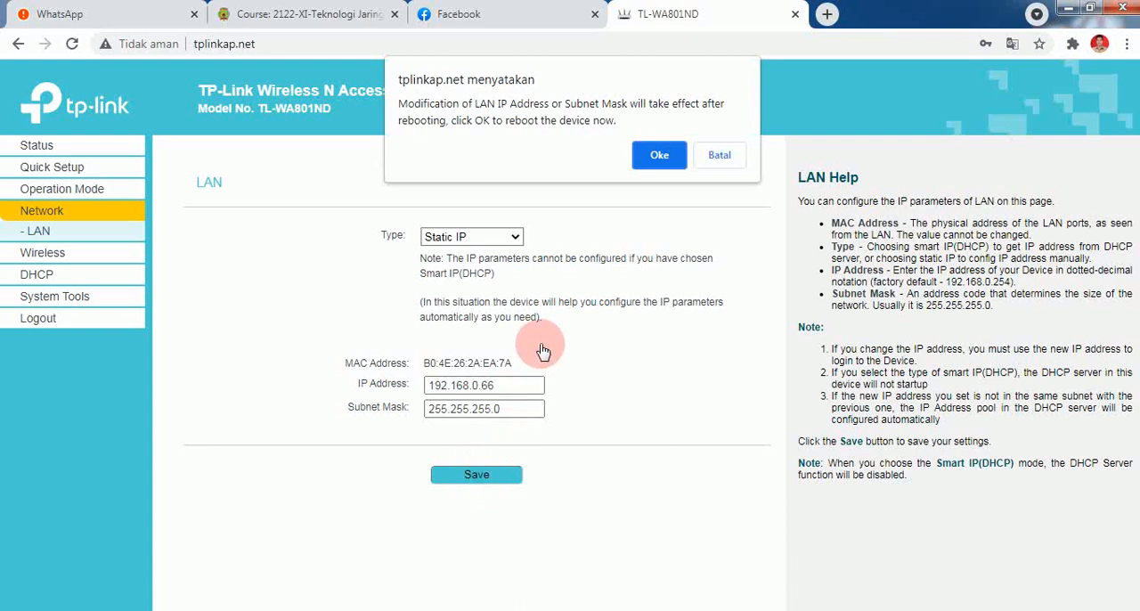
{"action": "left_click", "coordinate": [656, 169]}
{"action": "left_click", "coordinate": [660, 163]}
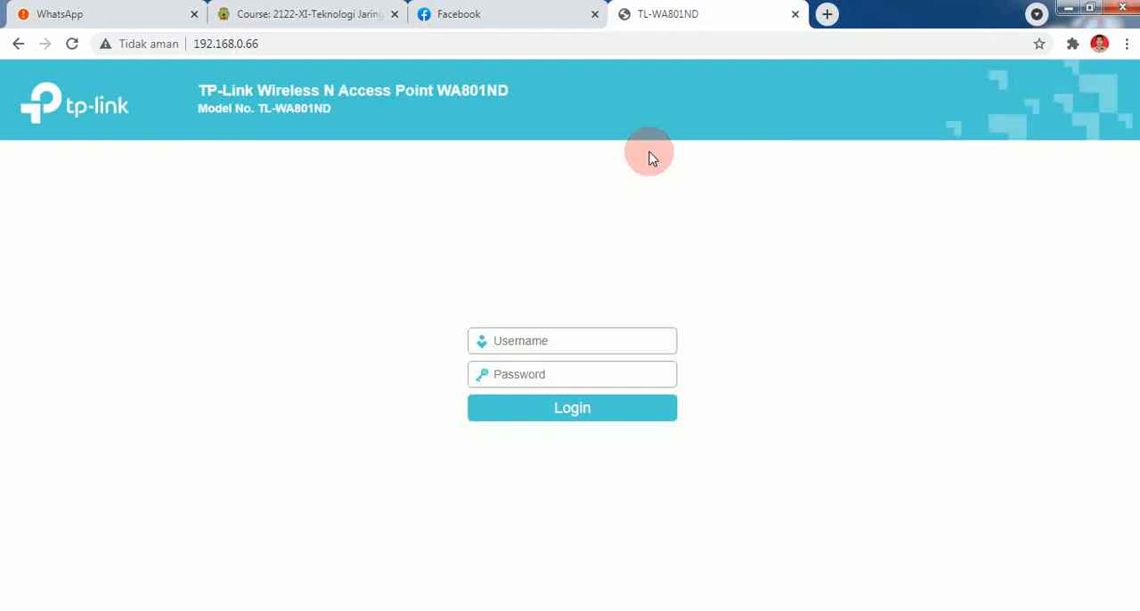
Log back in as admin with the account password and dismiss the browser's offer to save the credentials.
{"action": "left_click", "coordinate": [624, 350]}
{"action": "type", "text": "admin"}
{"action": "key", "text": "Tab"}
{"action": "type", "text": "admin"}
{"action": "key", "text": "Return"}
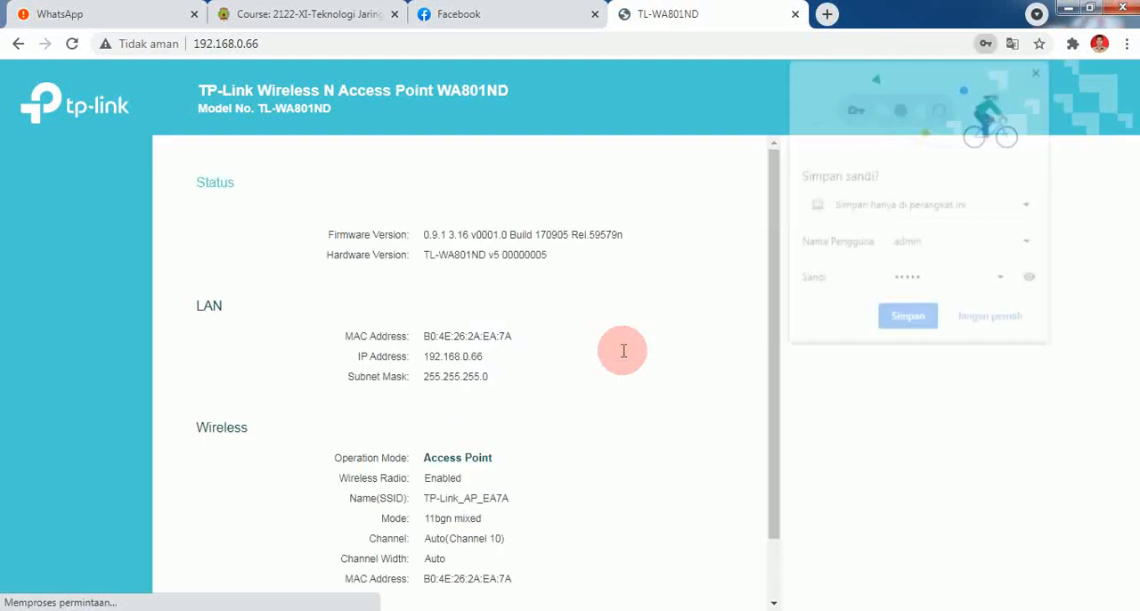
{"action": "left_click", "coordinate": [1042, 71]}
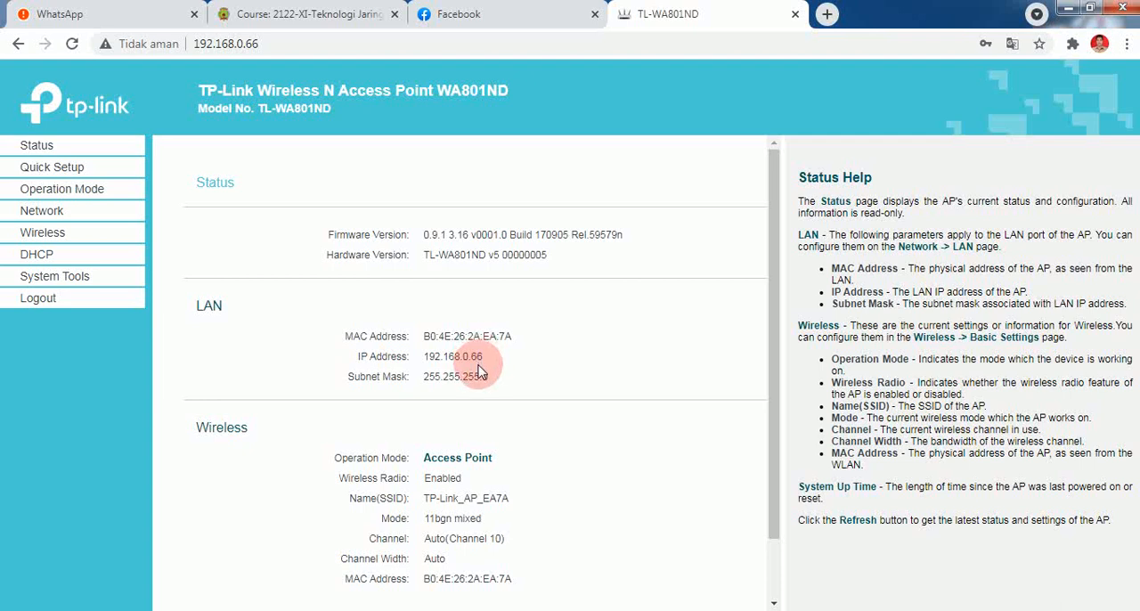
Set the wireless network name to "Latihan 1" and save the basic wireless settings.
{"action": "left_click", "coordinate": [46, 239]}
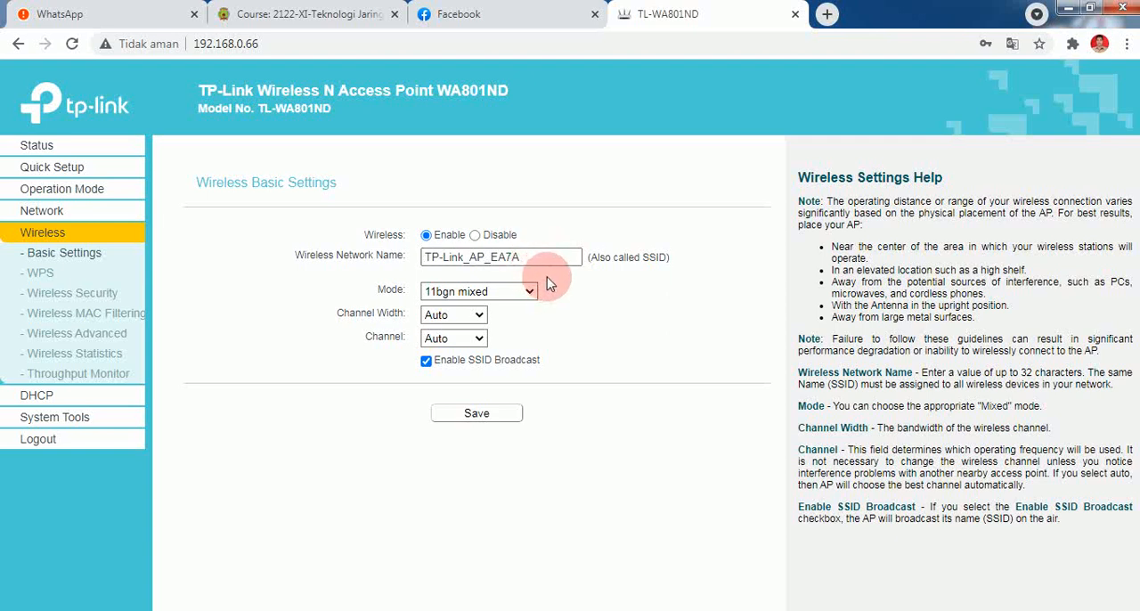
{"action": "left_click_drag", "start_coordinate": [524, 257], "coordinate": [352, 272]}
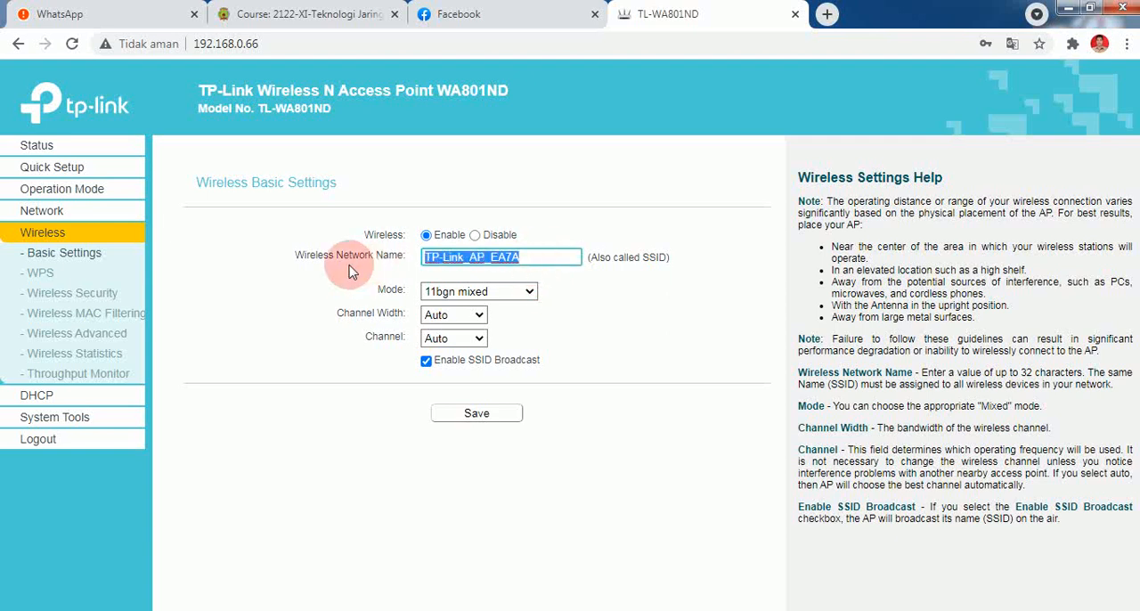
{"action": "type", "text": "L"}
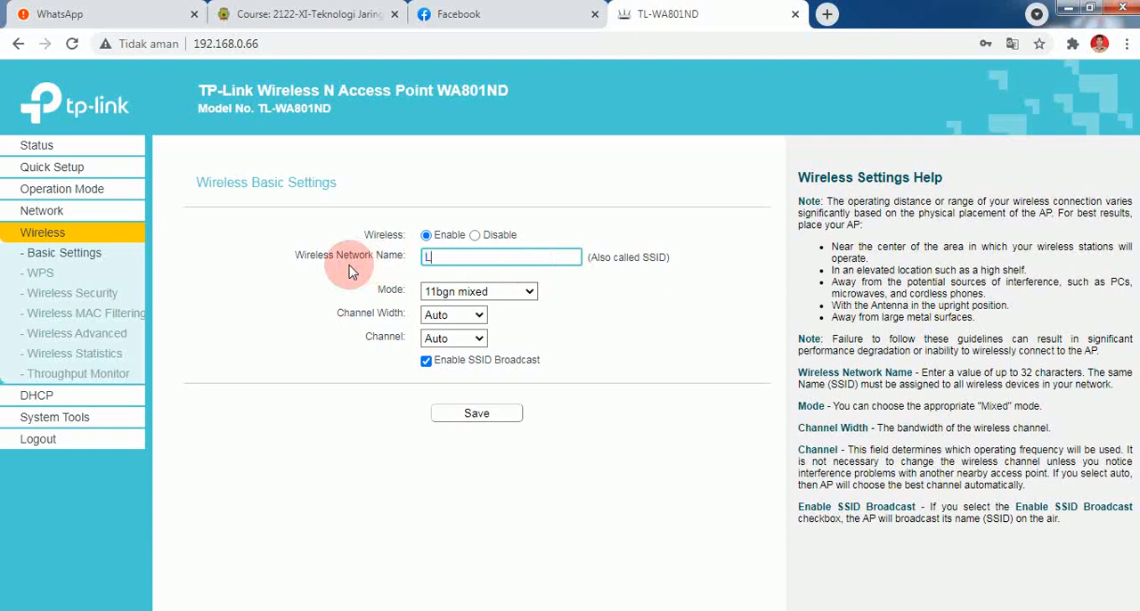
{"action": "type", "text": "atihan 1"}
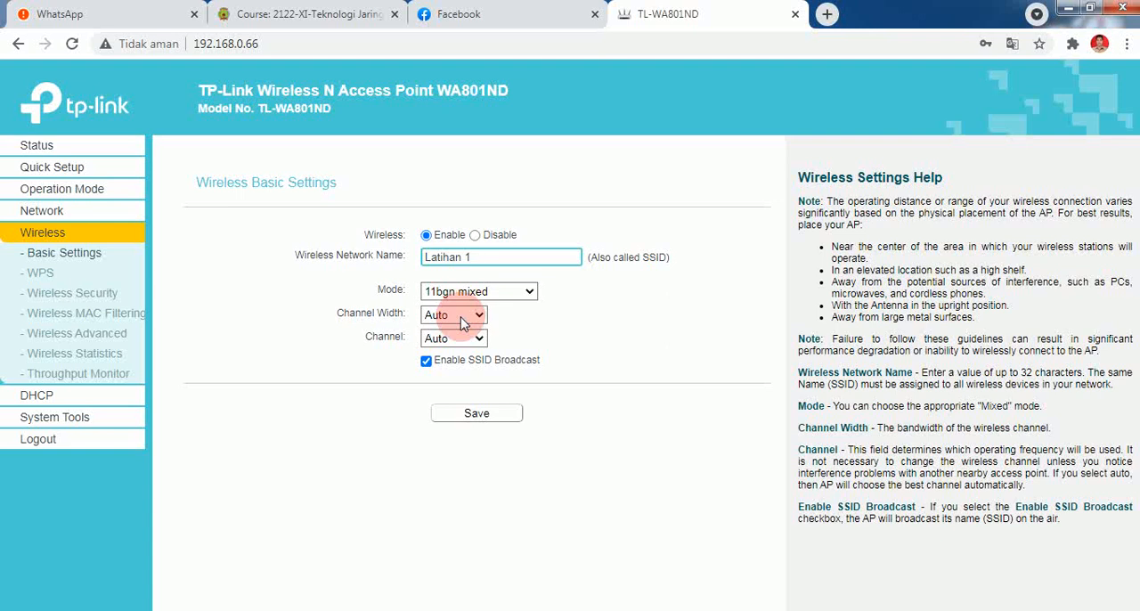
{"action": "left_click", "coordinate": [472, 414]}
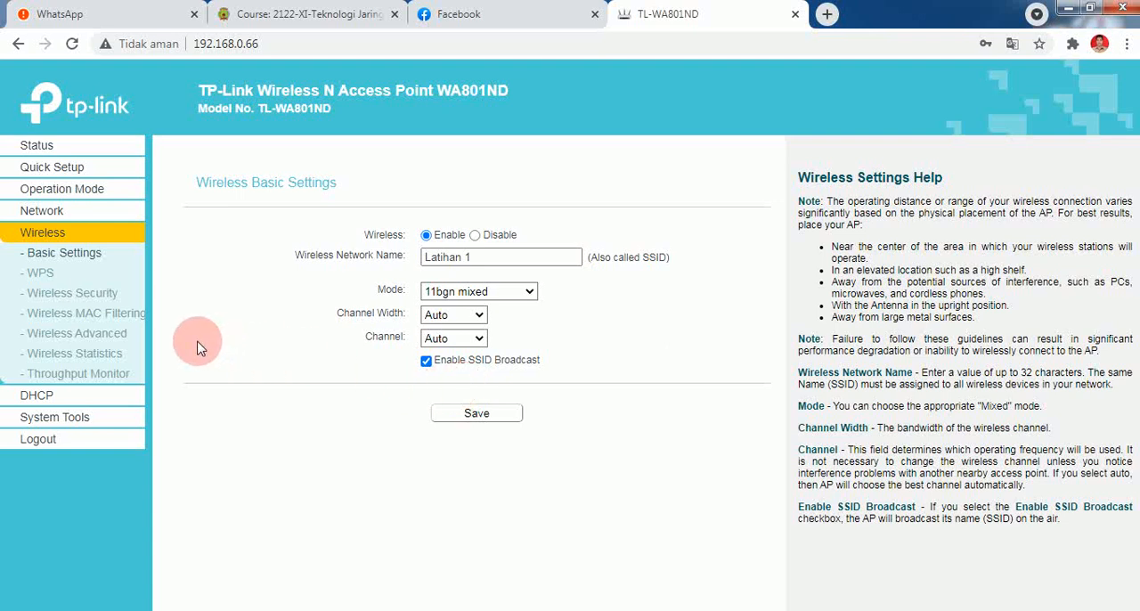
Replace the WPA/WPA2-Personal wireless password with a new one and save the wireless security settings.
{"action": "left_click", "coordinate": [78, 299]}
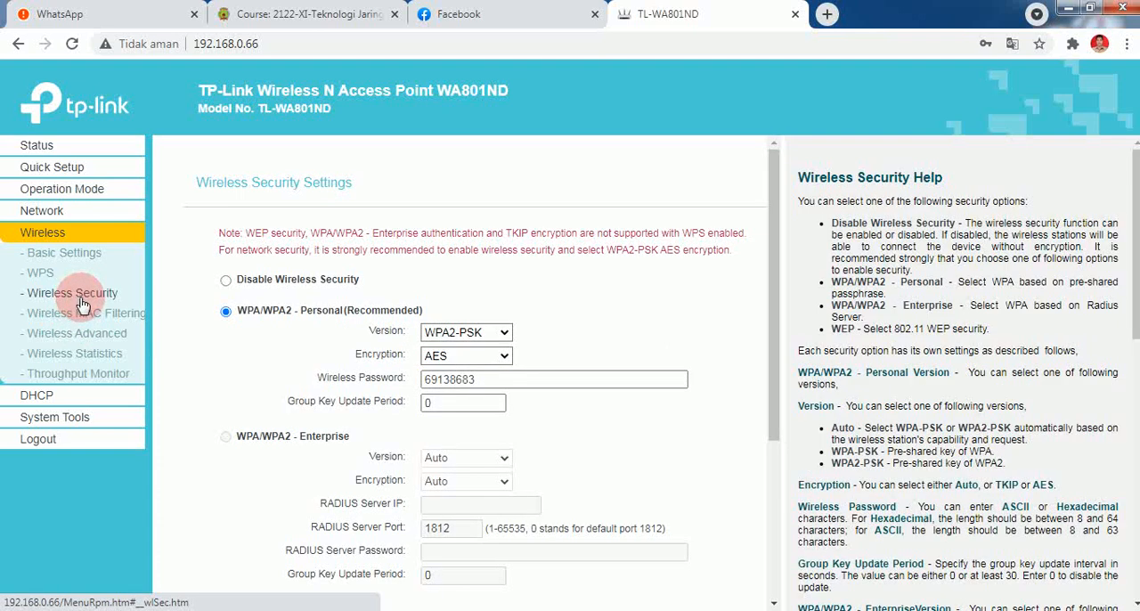
{"action": "left_click", "coordinate": [441, 383]}
{"action": "left_click", "coordinate": [481, 380]}
{"action": "left_click_drag", "start_coordinate": [481, 381], "coordinate": [321, 383]}
{"action": "type", "text": "latihan"}
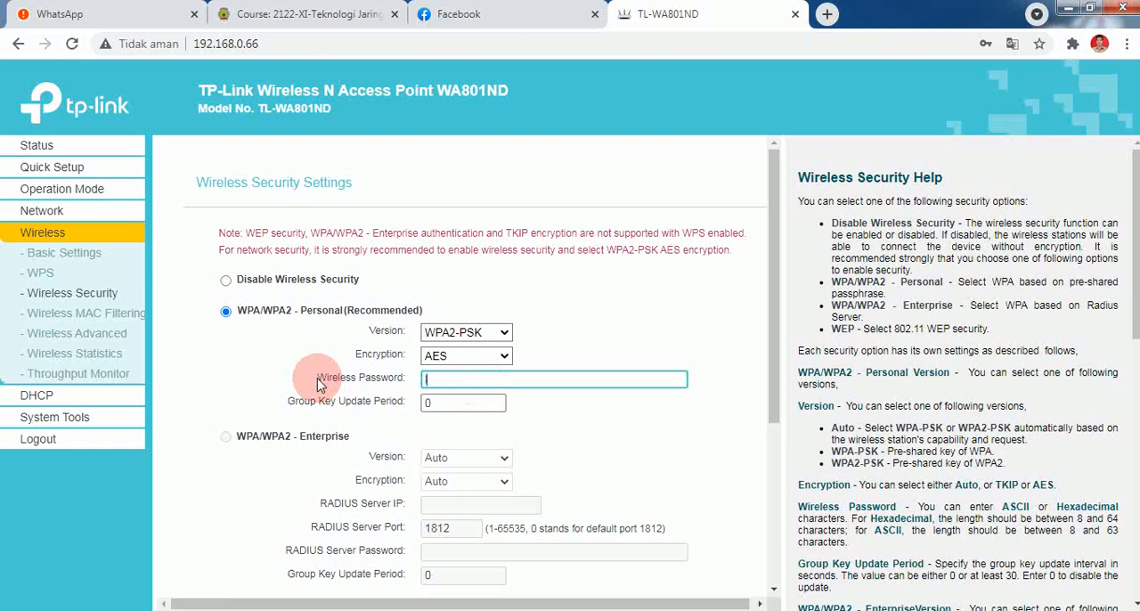
{"action": "type", "text": "1"}
{"action": "scroll", "coordinate": [494, 378], "scroll_direction": "down", "scroll_amount": 4}
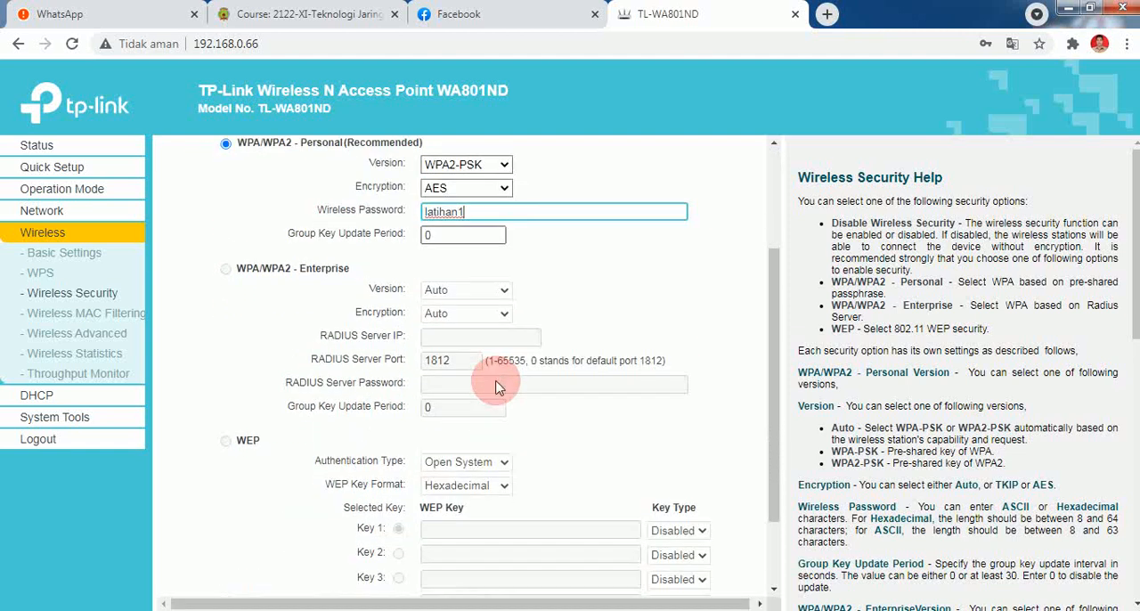
{"action": "left_click", "coordinate": [482, 556]}
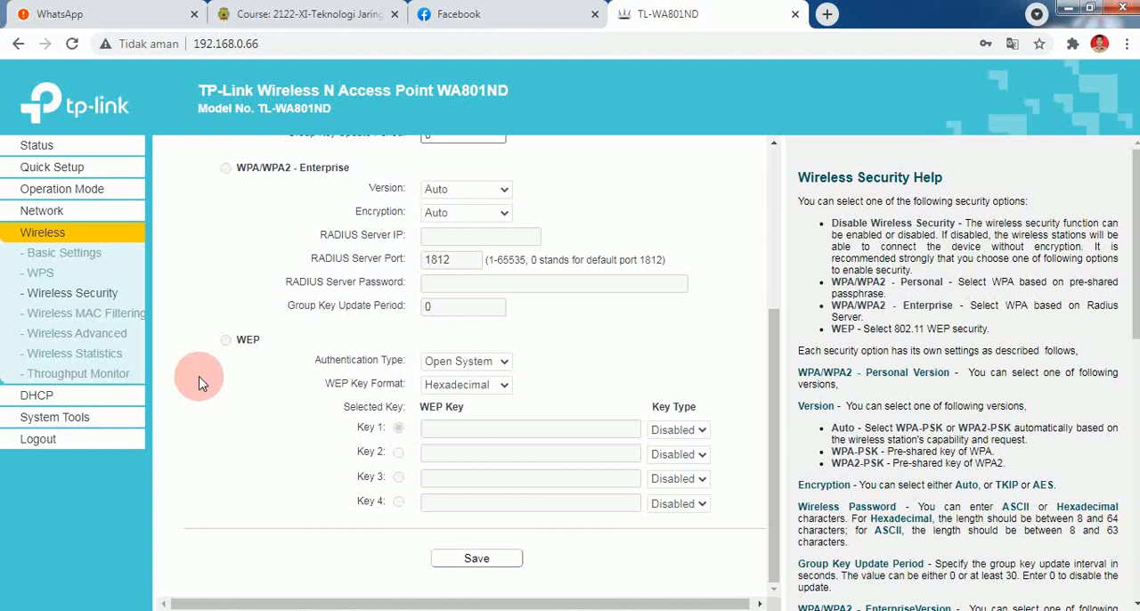
In the DHCP settings, set the default gateway to 192.168.0.1 and the DNS server to 8.8.8.8, then save.
{"action": "left_click", "coordinate": [59, 402]}
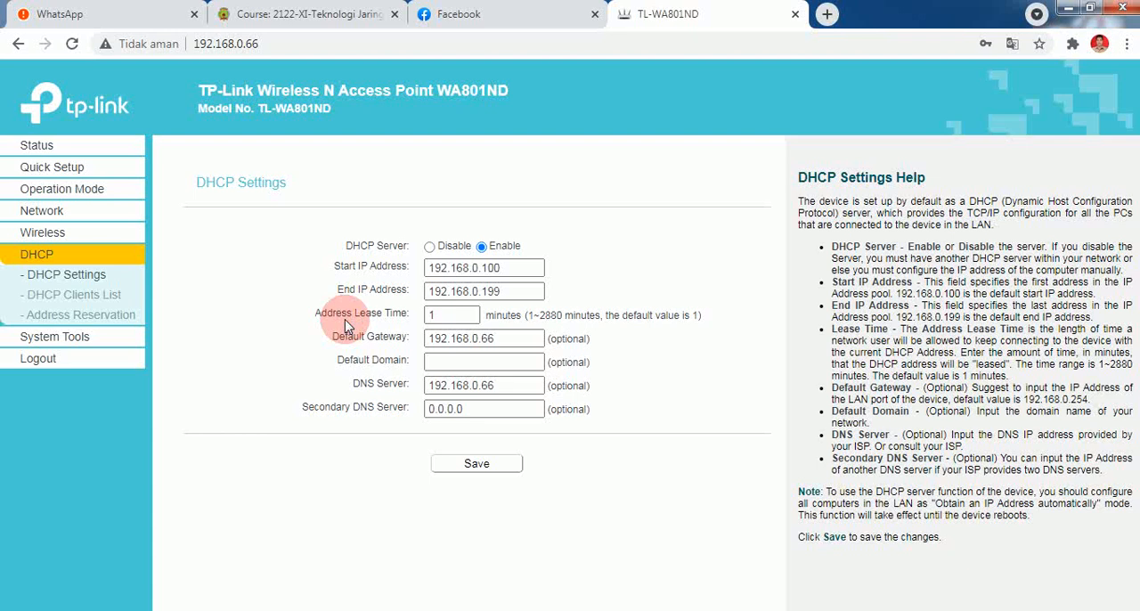
{"action": "left_click", "coordinate": [499, 336]}
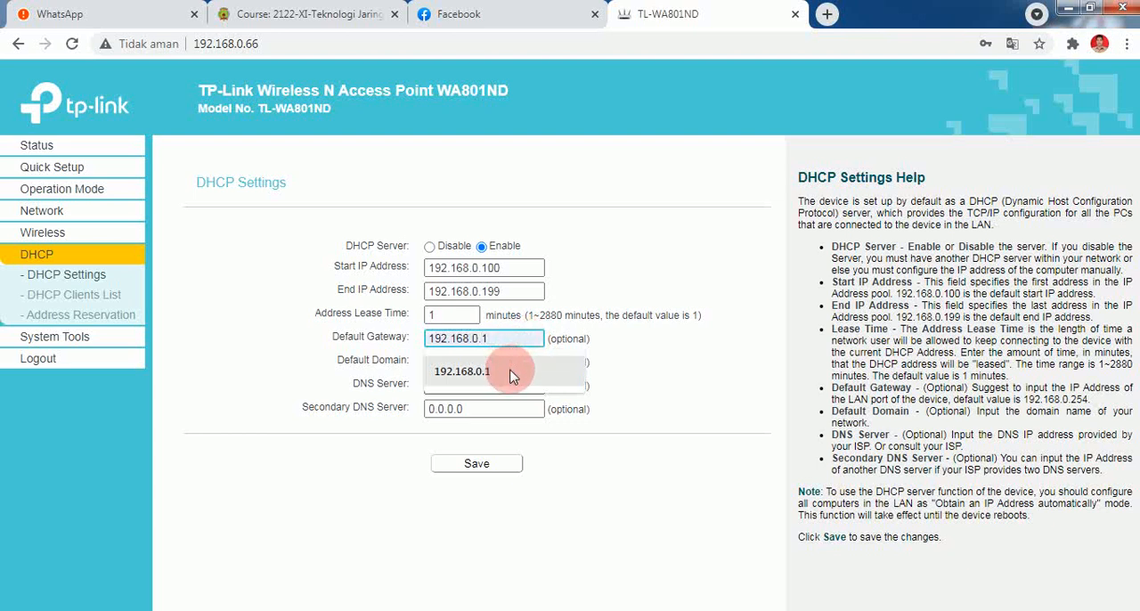
{"action": "left_click", "coordinate": [512, 374]}
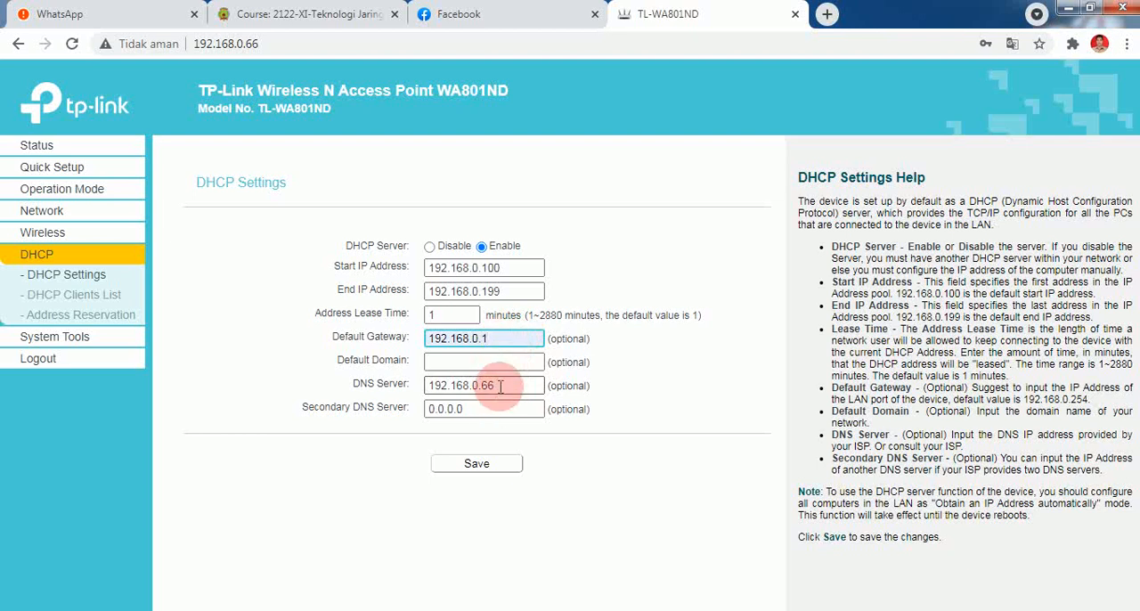
{"action": "left_click_drag", "start_coordinate": [500, 388], "coordinate": [349, 372]}
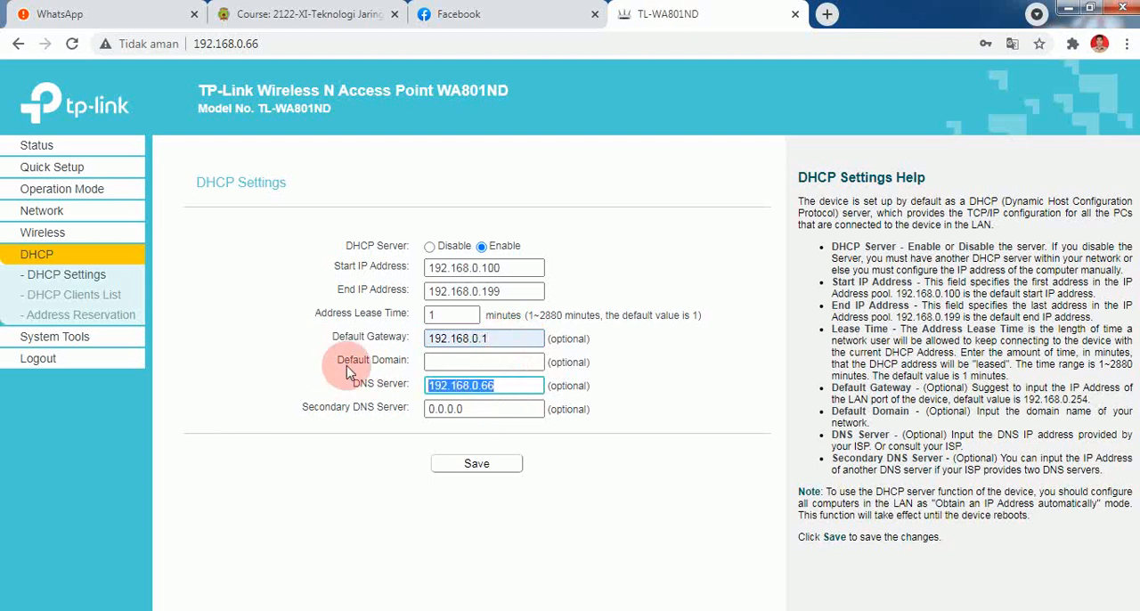
{"action": "type", "text": "8.8.8.8"}
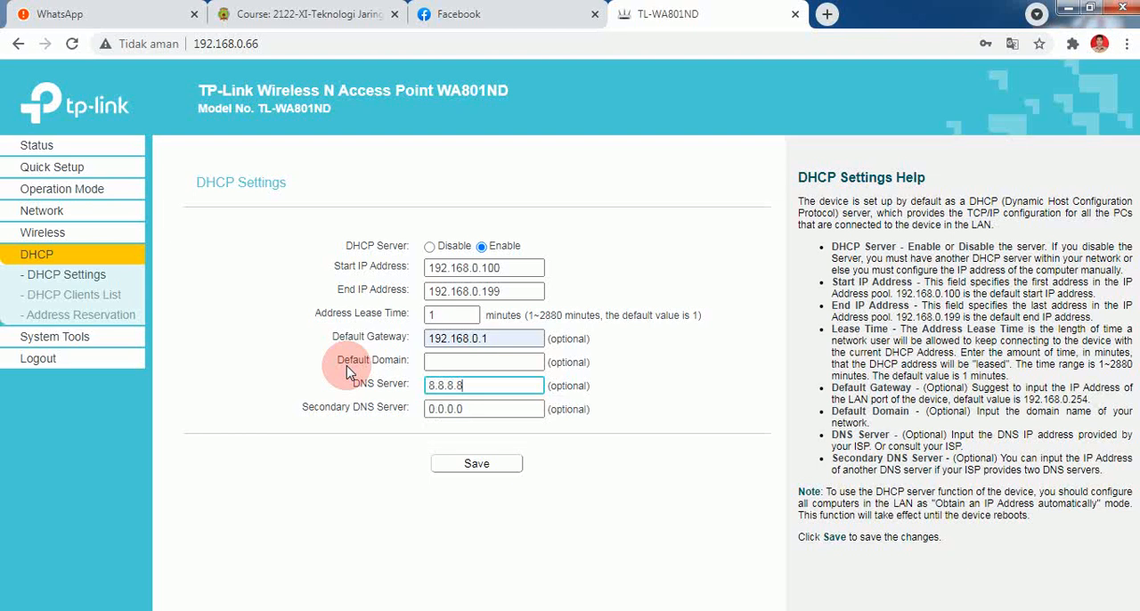
{"action": "left_click", "coordinate": [491, 469]}
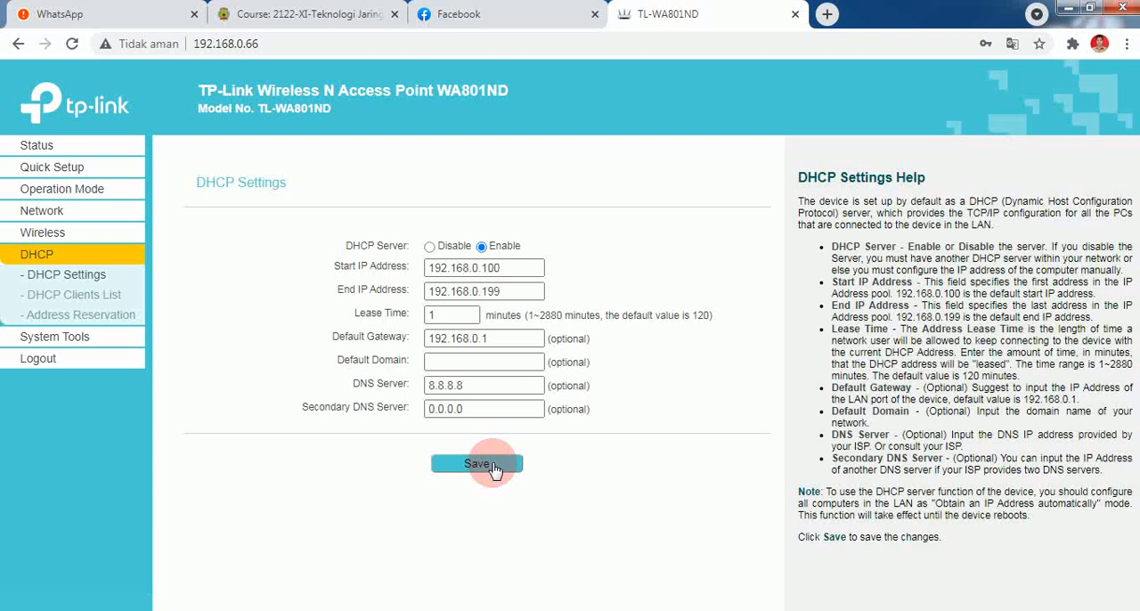
Open the device's login password settings and enter the old user name admin with the old account password.
{"action": "left_click", "coordinate": [87, 343]}
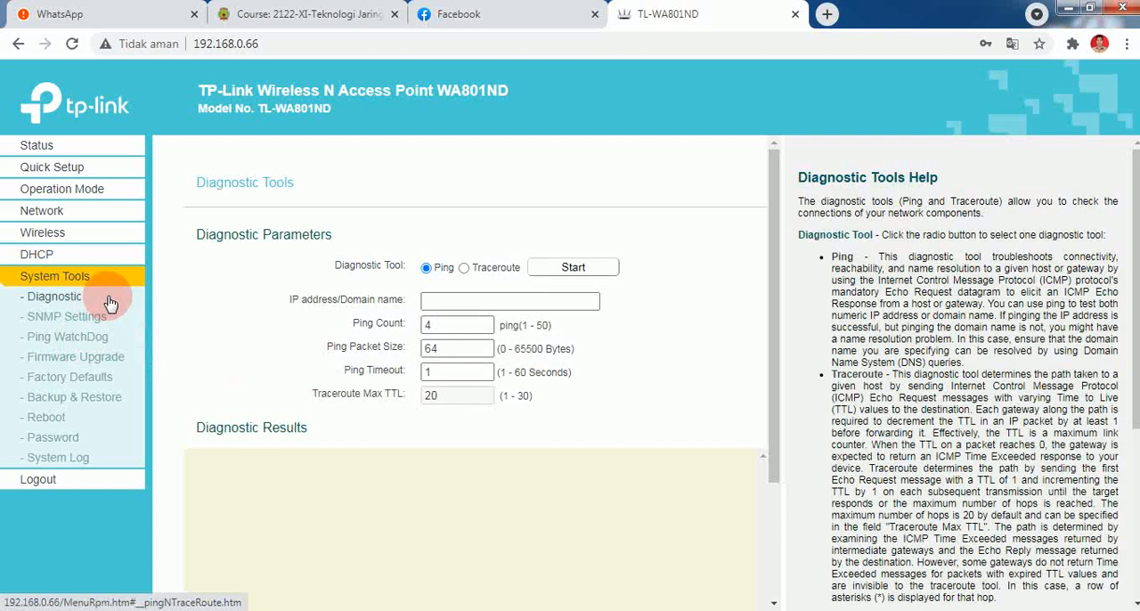
{"action": "left_click", "coordinate": [53, 437]}
{"action": "left_click", "coordinate": [458, 253]}
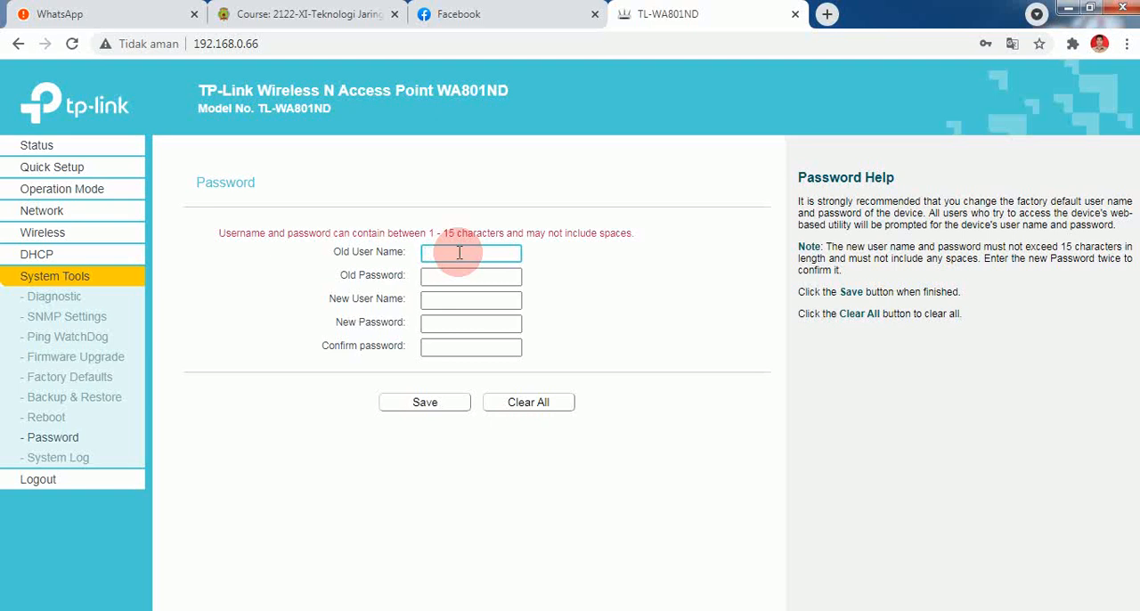
{"action": "type", "text": "admin"}
{"action": "key", "text": "Tab"}
{"action": "type", "text": "admin"}
{"action": "key", "text": "Tab"}
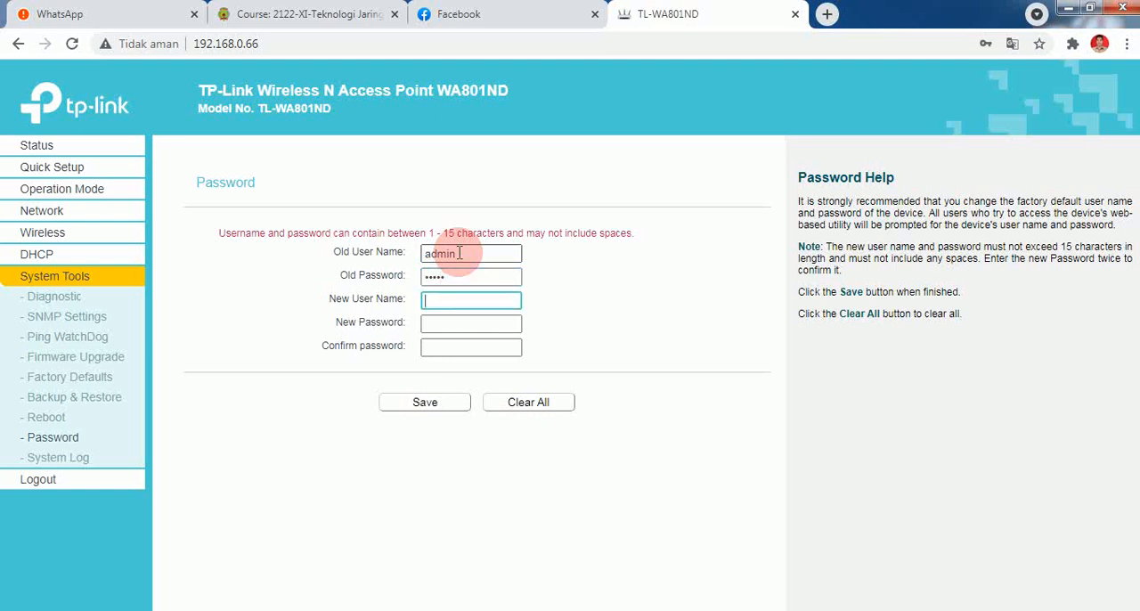
Set the new user name to admin with a new, confirmed account password, save, and dismiss the browser's offer to store it.
{"action": "type", "text": "admin"}
{"action": "key", "text": "Tab"}
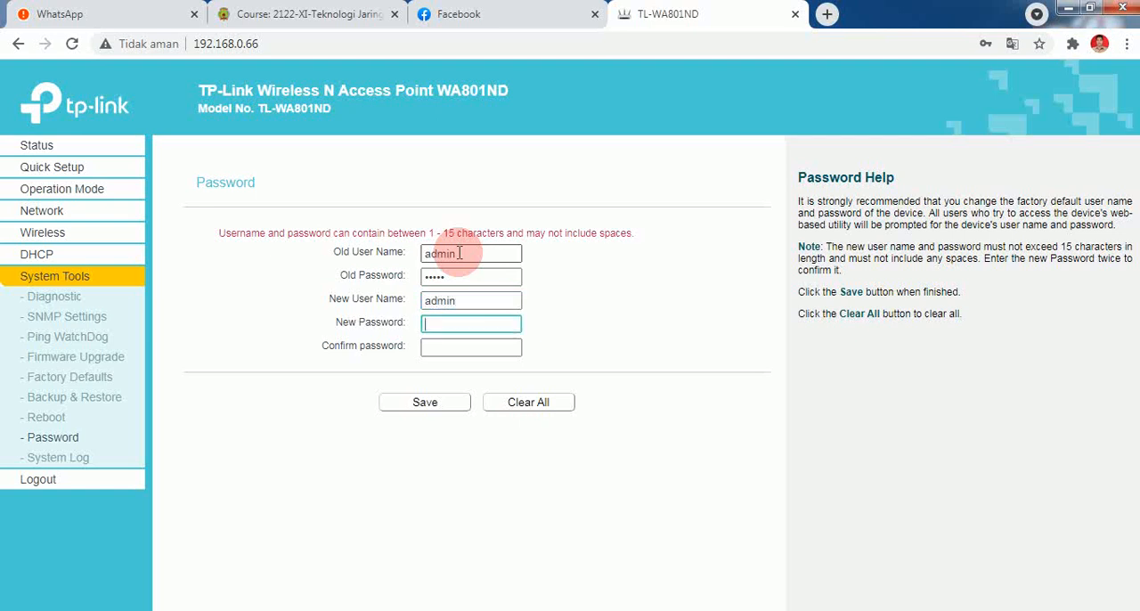
{"action": "type", "text": "•••"}
{"action": "key", "text": "BackSpace"}
{"action": "key", "text": "BackSpace"}
{"action": "key", "text": "BackSpace"}
{"action": "type", "text": "••••••••"}
{"action": "left_click", "coordinate": [455, 347]}
{"action": "type", "text": "••••••••"}
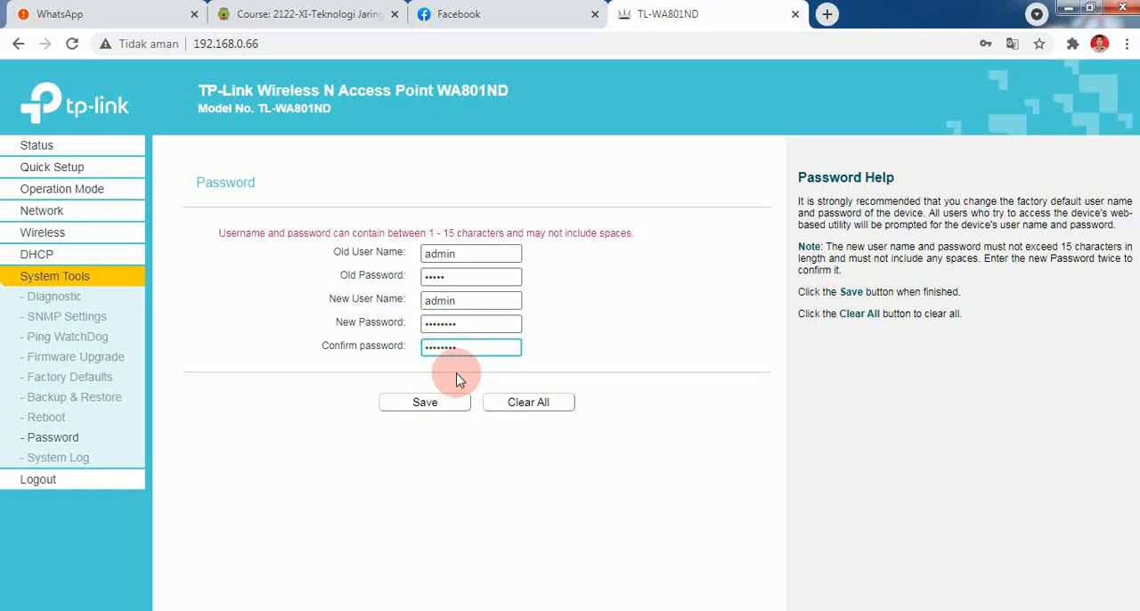
{"action": "left_click", "coordinate": [435, 410]}
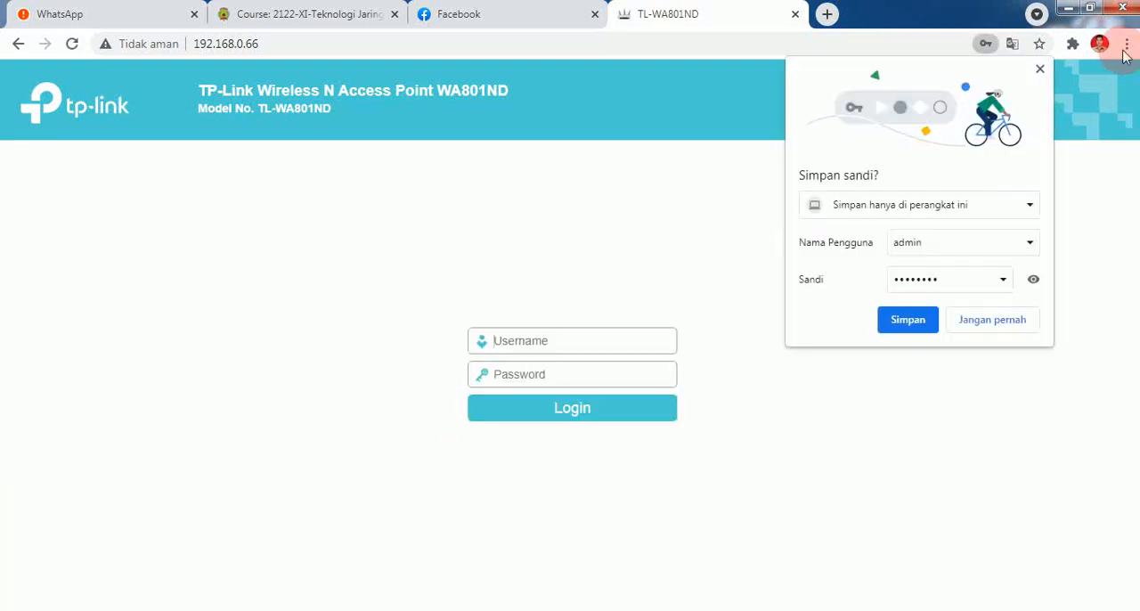
{"action": "left_click", "coordinate": [1041, 71]}
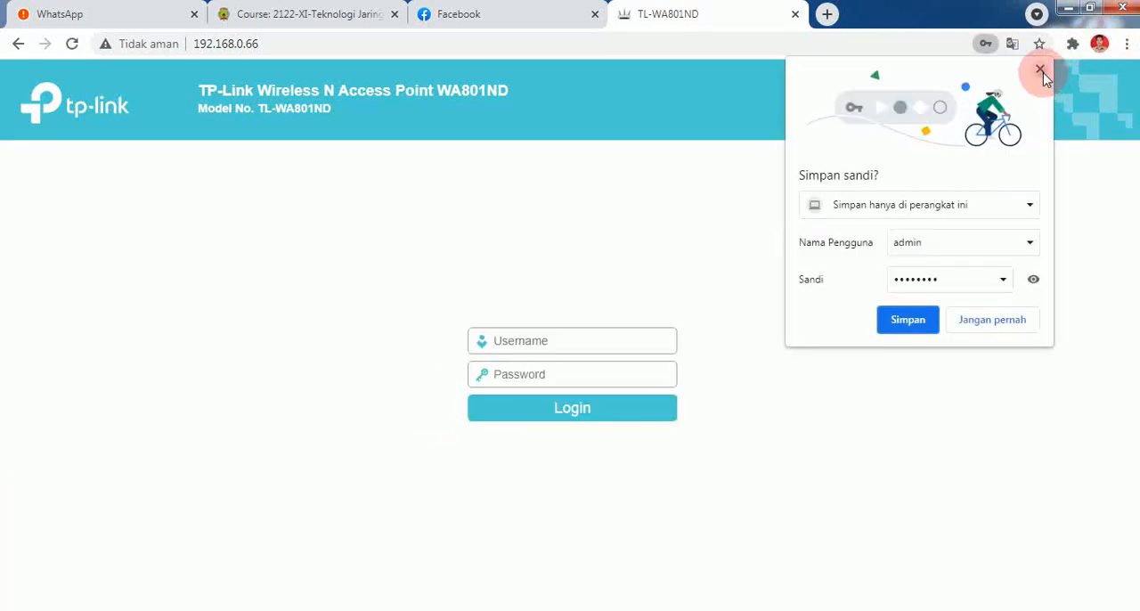
Log in as admin with the new account password, check the password in the browser's save offer, and dismiss the offer.
{"action": "left_click", "coordinate": [624, 347]}
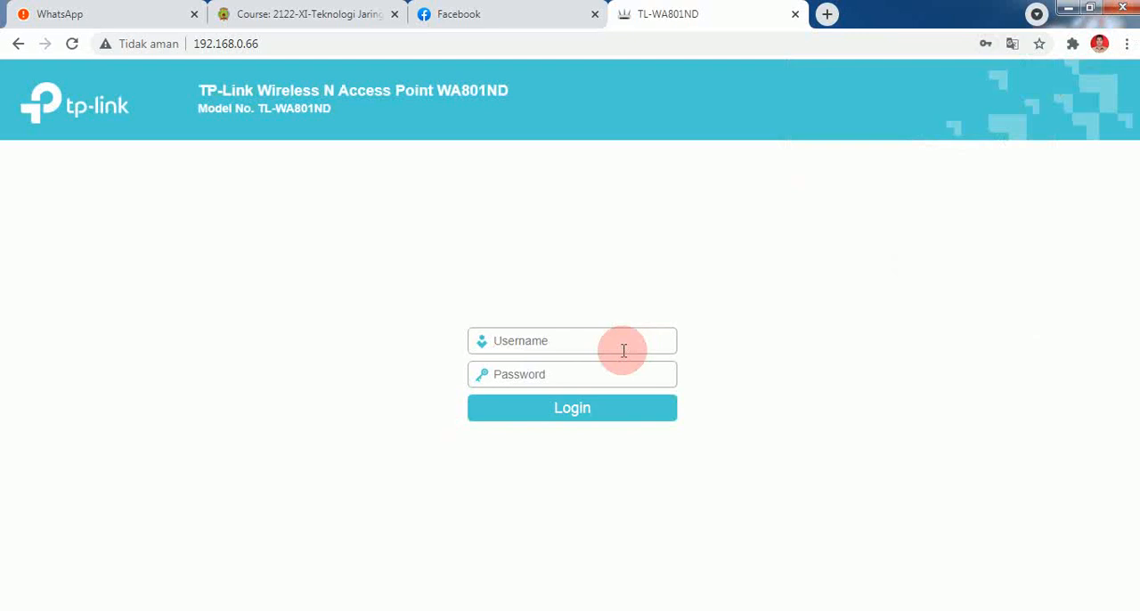
{"action": "type", "text": "admin"}
{"action": "key", "text": "Tab"}
{"action": "type", "text": "********"}
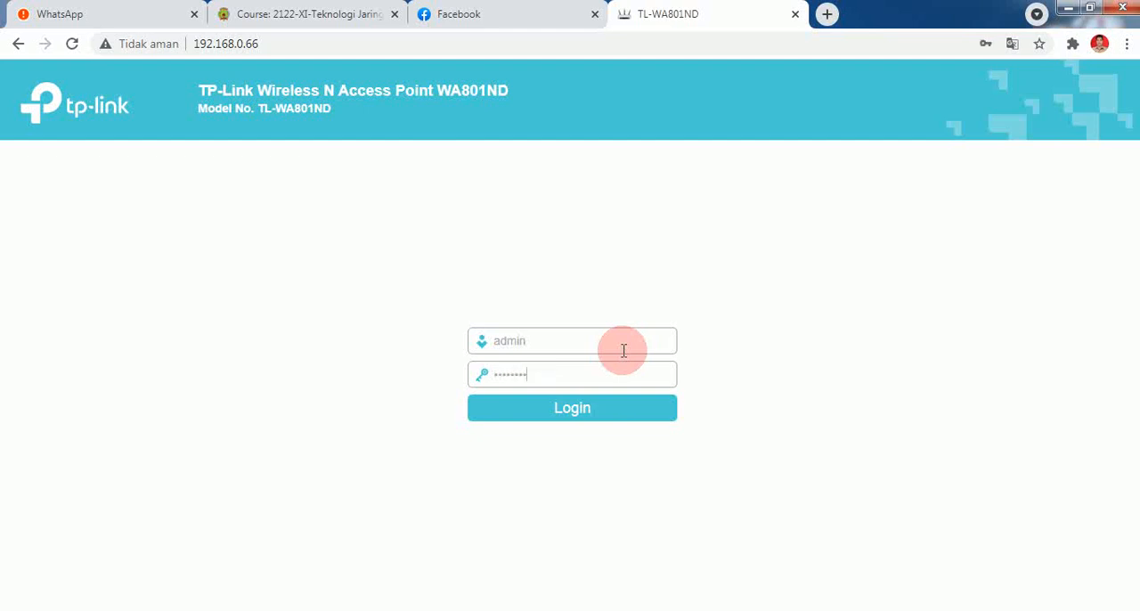
{"action": "left_click", "coordinate": [573, 416]}
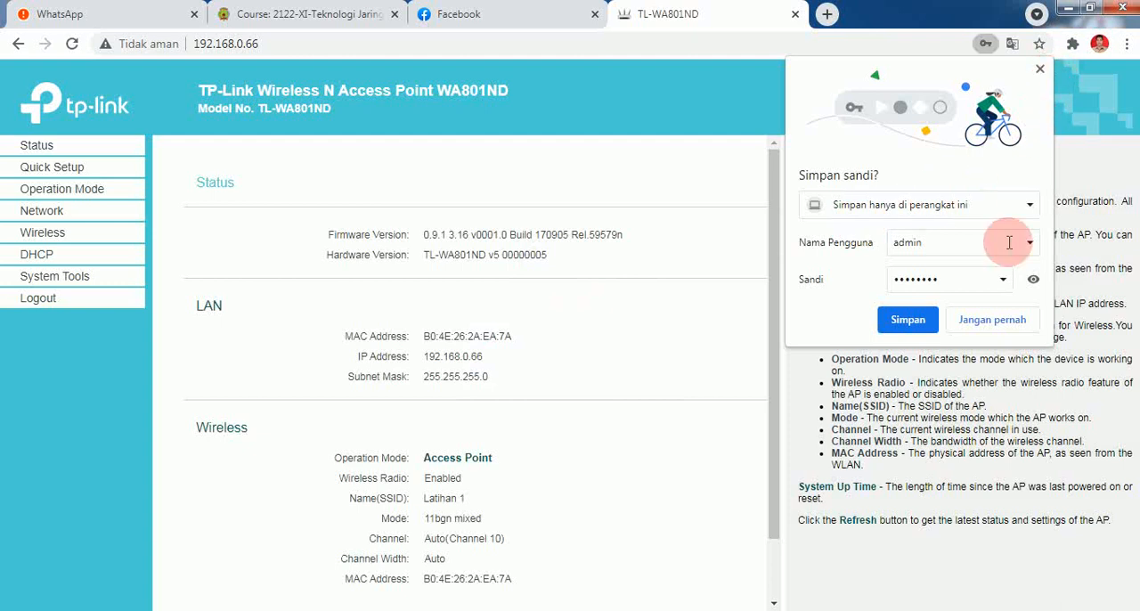
{"action": "left_click", "coordinate": [1034, 280]}
{"action": "left_click", "coordinate": [900, 277]}
{"action": "left_click", "coordinate": [1040, 71]}
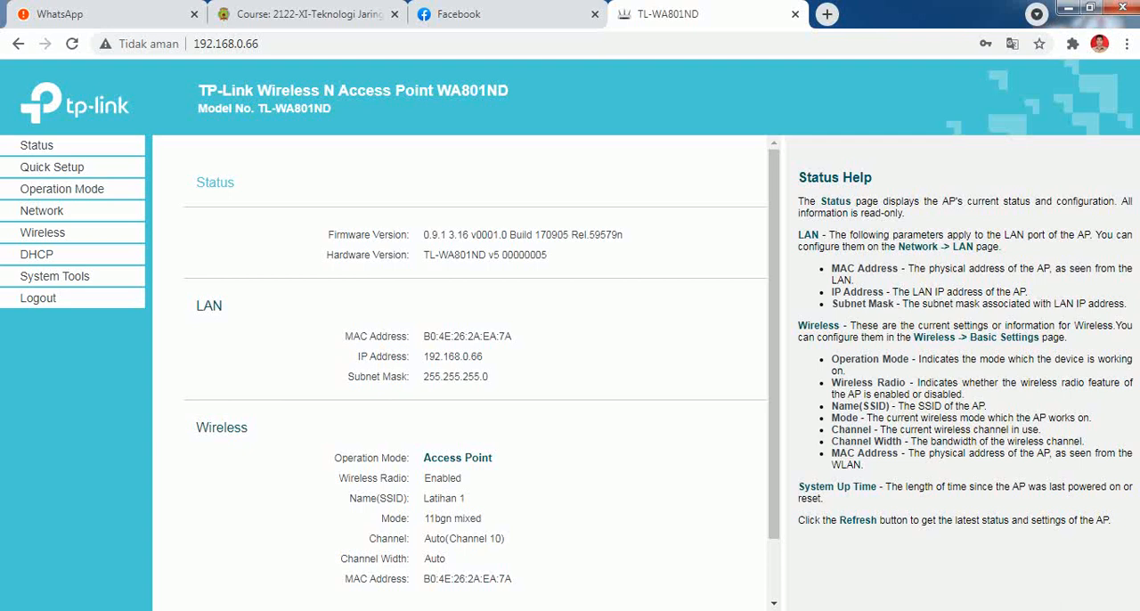
Connect the computer to the "Latihan 1" wireless network with automatic connection, entering the network security key.
{"action": "left_click", "coordinate": [1025, 610]}
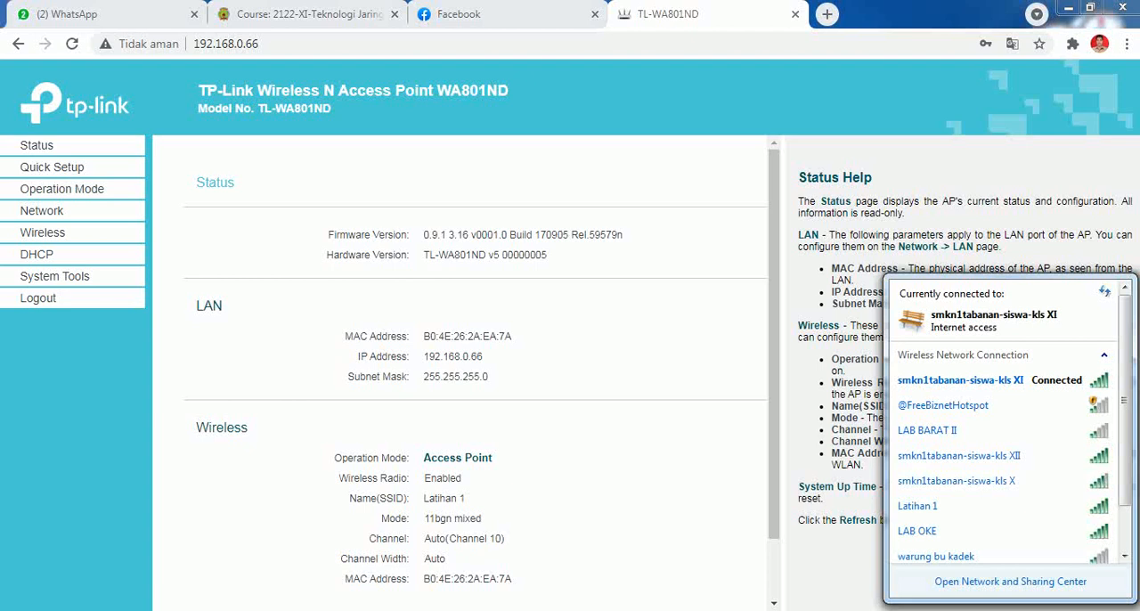
{"action": "scroll", "coordinate": [1129, 425], "scroll_direction": "down", "scroll_amount": 1}
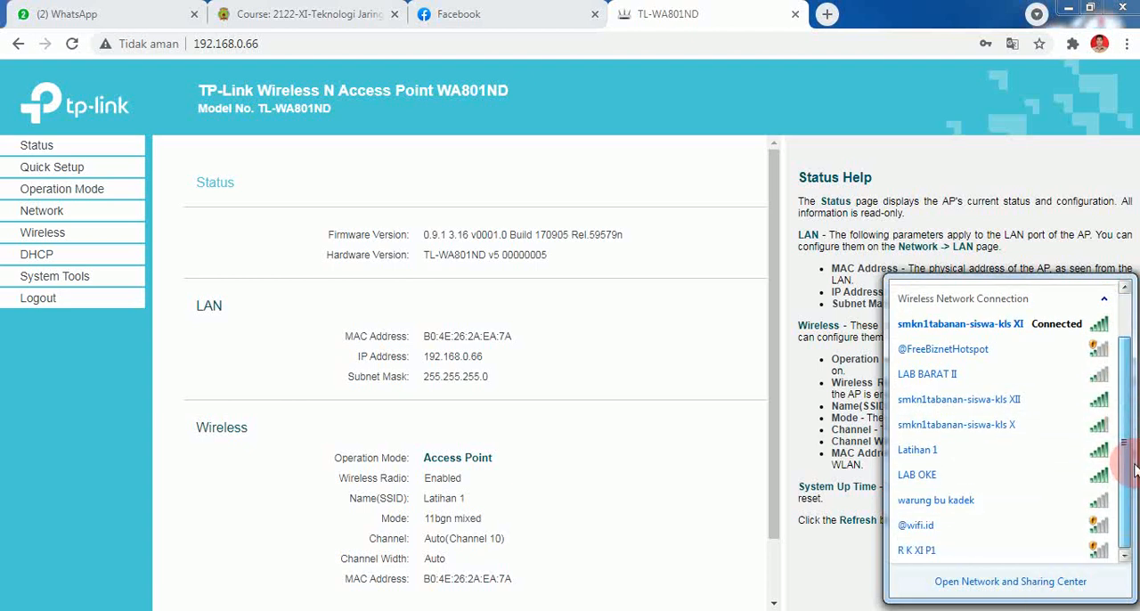
{"action": "left_click", "coordinate": [1055, 473]}
{"action": "left_click", "coordinate": [980, 452]}
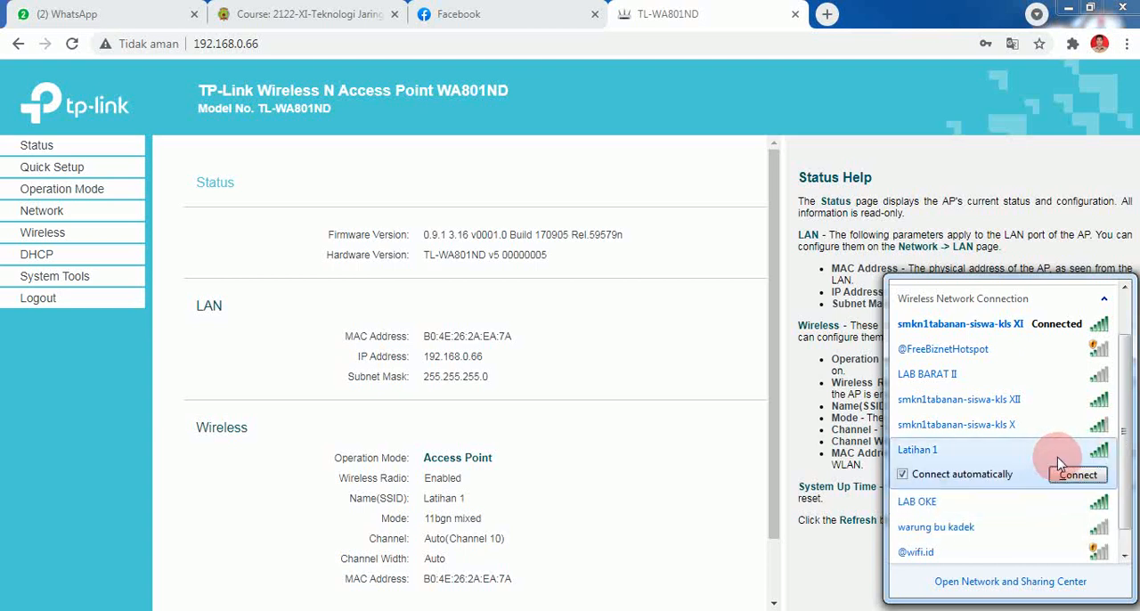
{"action": "left_click", "coordinate": [1078, 477]}
{"action": "left_click", "coordinate": [1077, 477]}
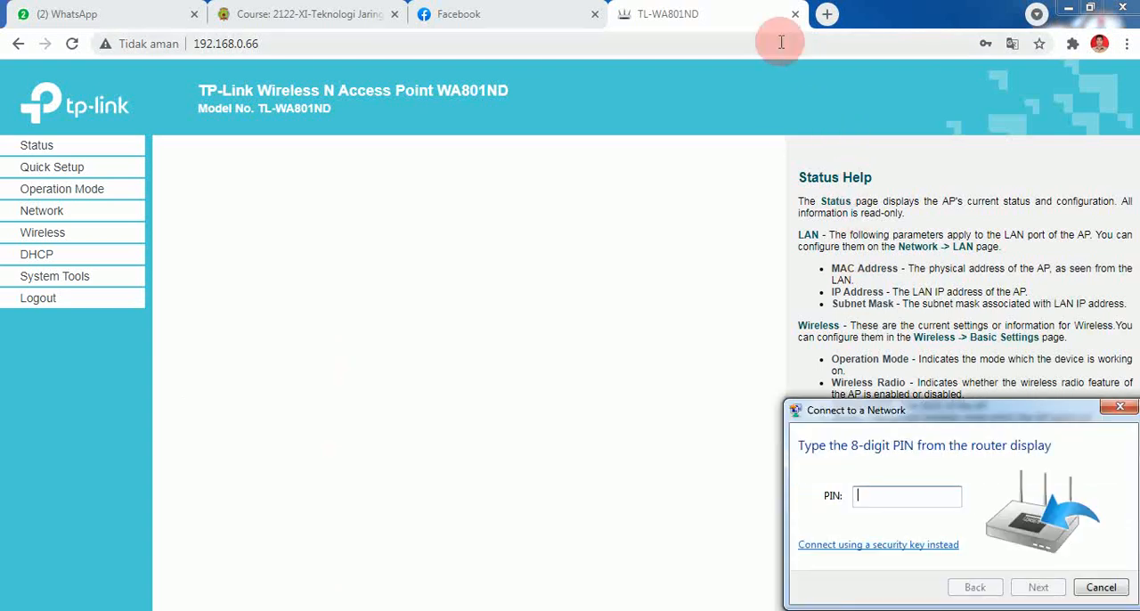
{"action": "left_click", "coordinate": [858, 544]}
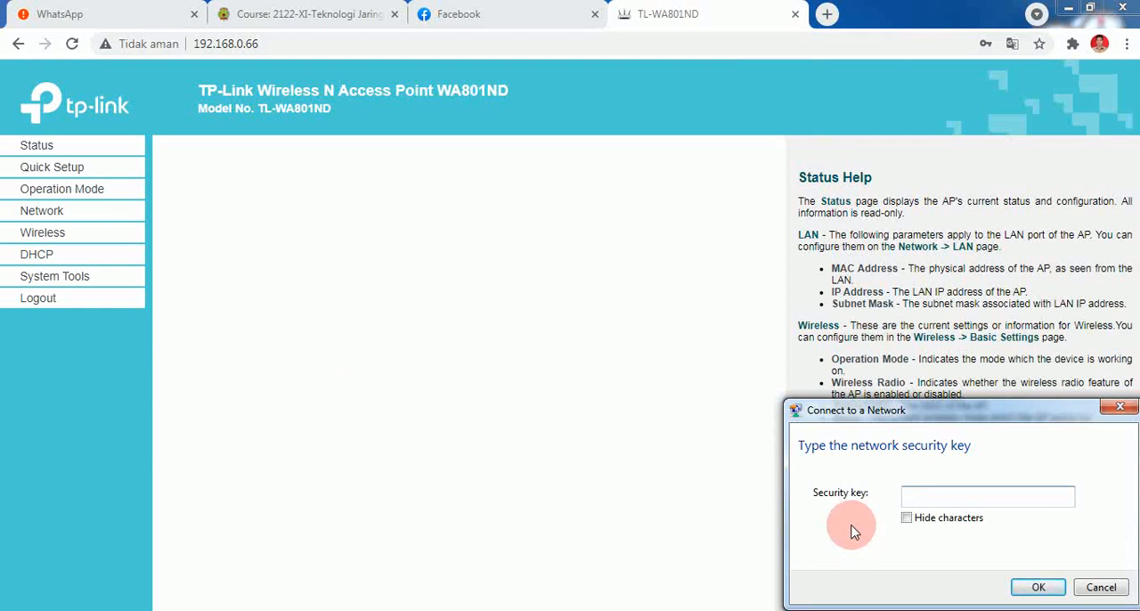
{"action": "type", "text": "latihan1"}
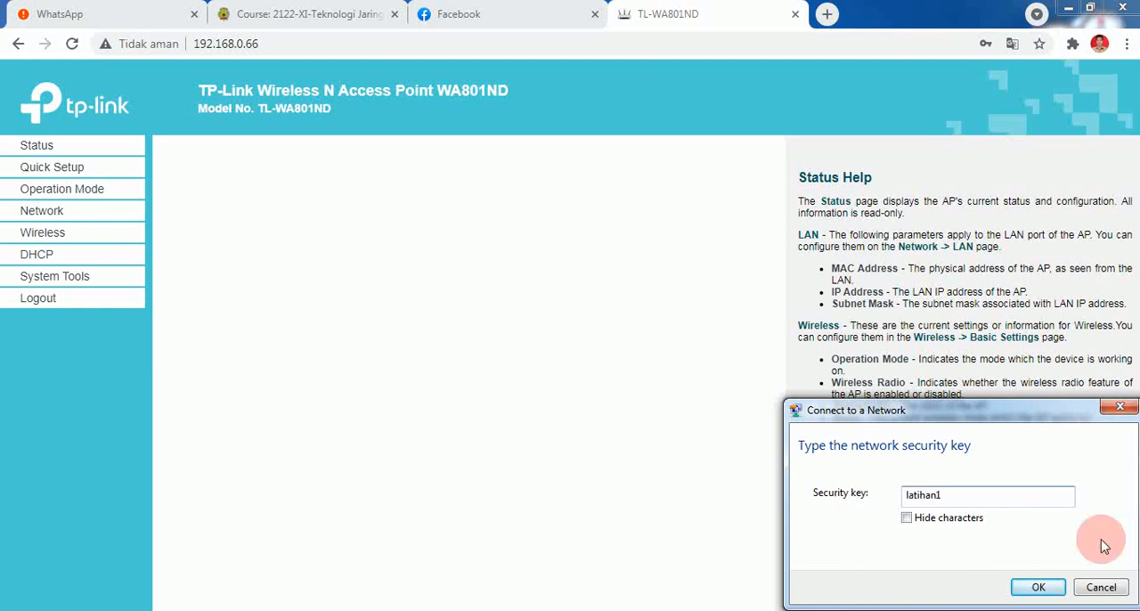
{"action": "left_click", "coordinate": [1037, 587]}
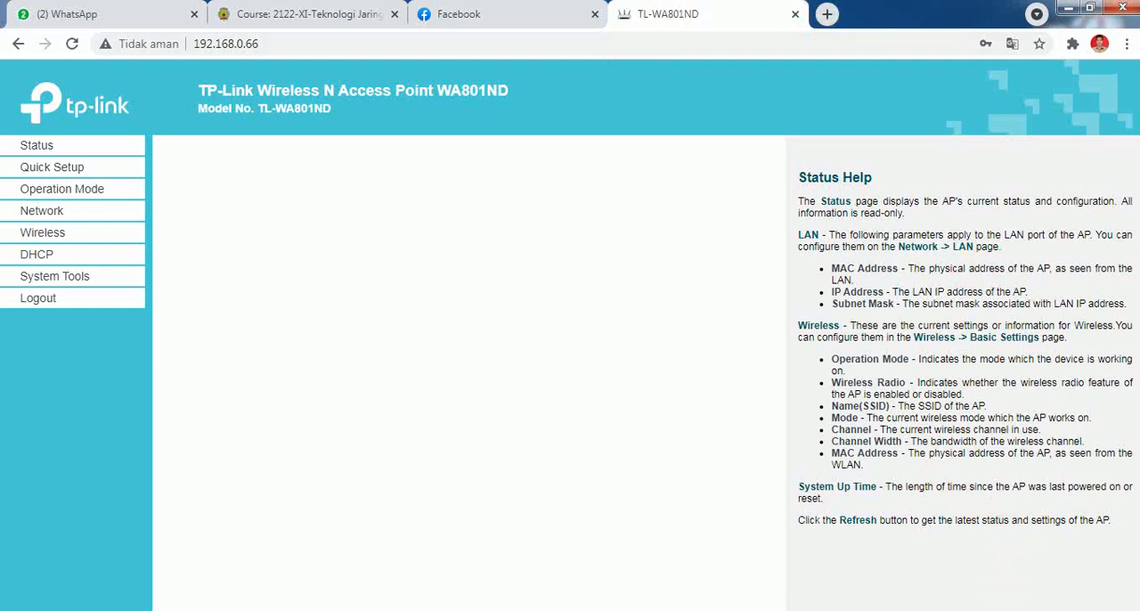
Check the computer's current wireless connection and test internet access by running a web search for "google".
{"action": "left_click", "coordinate": [1067, 610]}
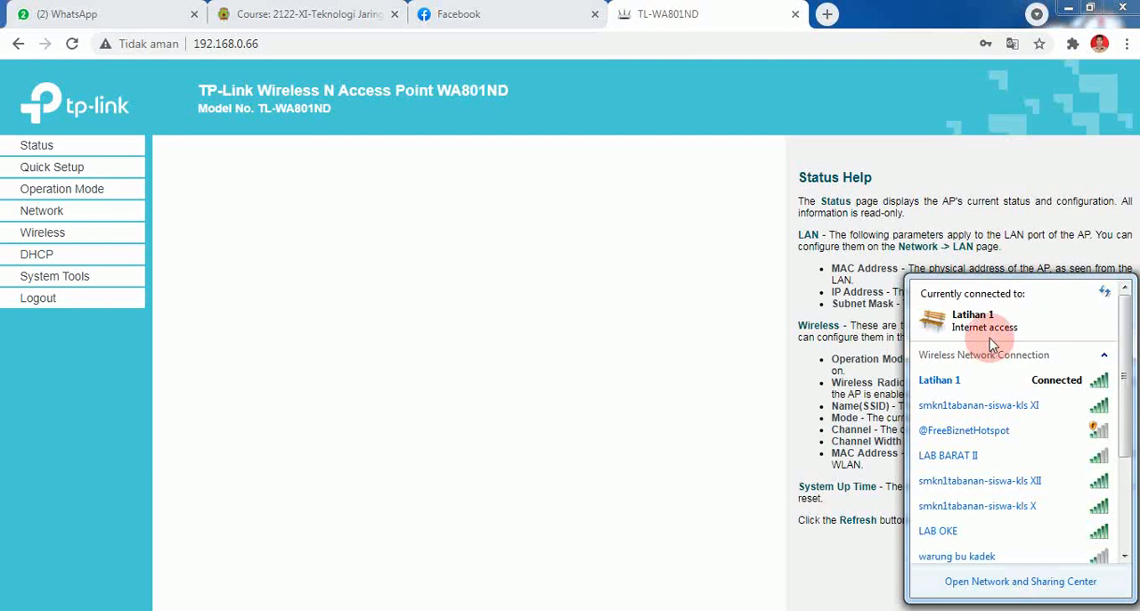
{"action": "left_click", "coordinate": [701, 12]}
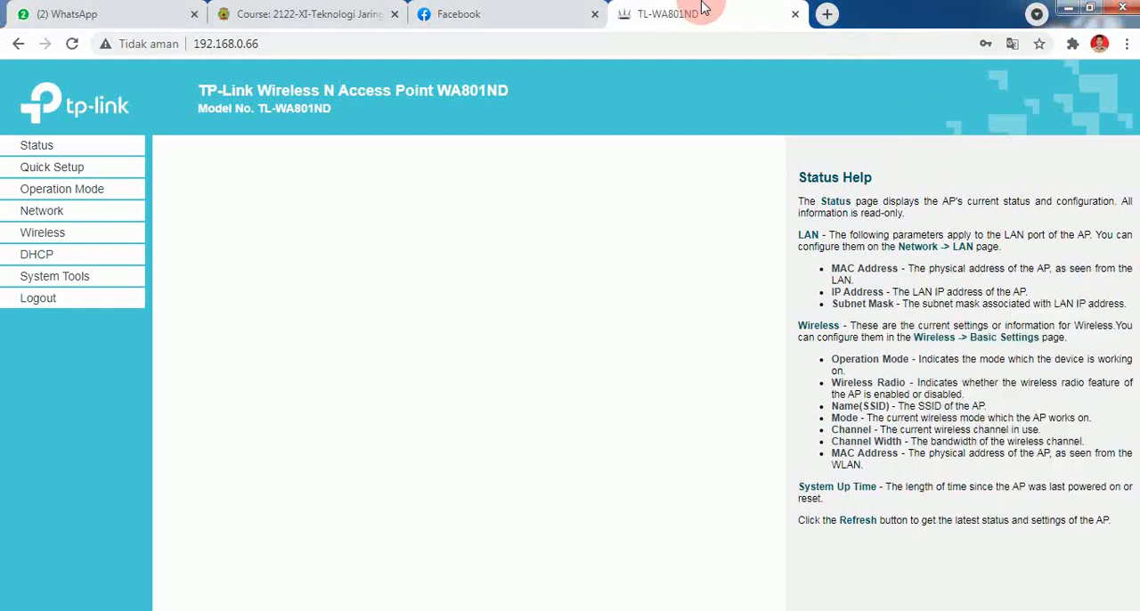
{"action": "left_click", "coordinate": [805, 47]}
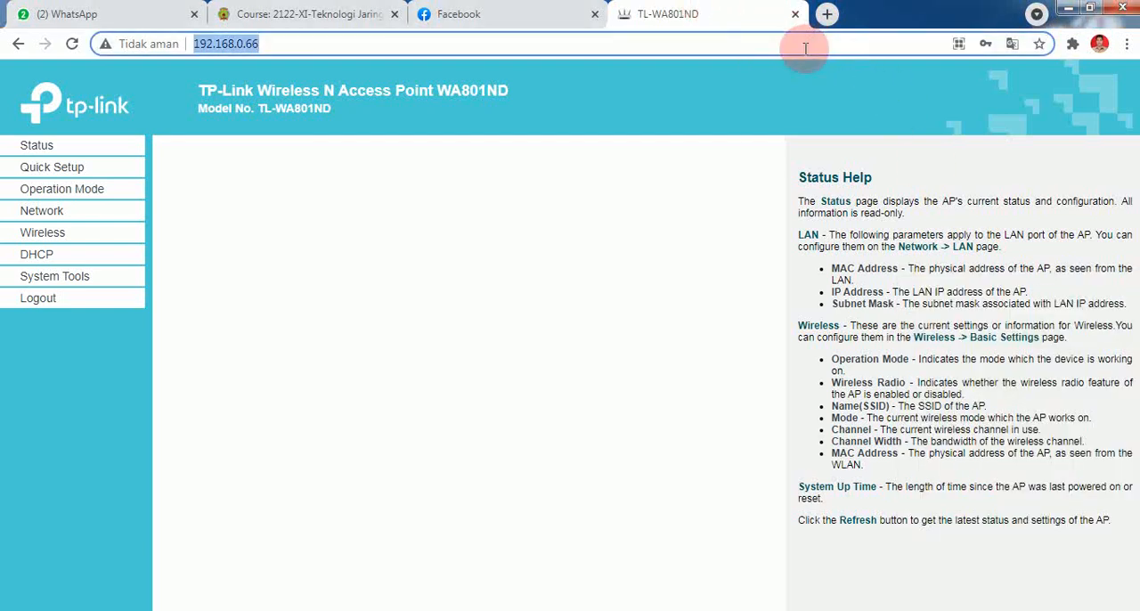
{"action": "type", "text": "gool"}
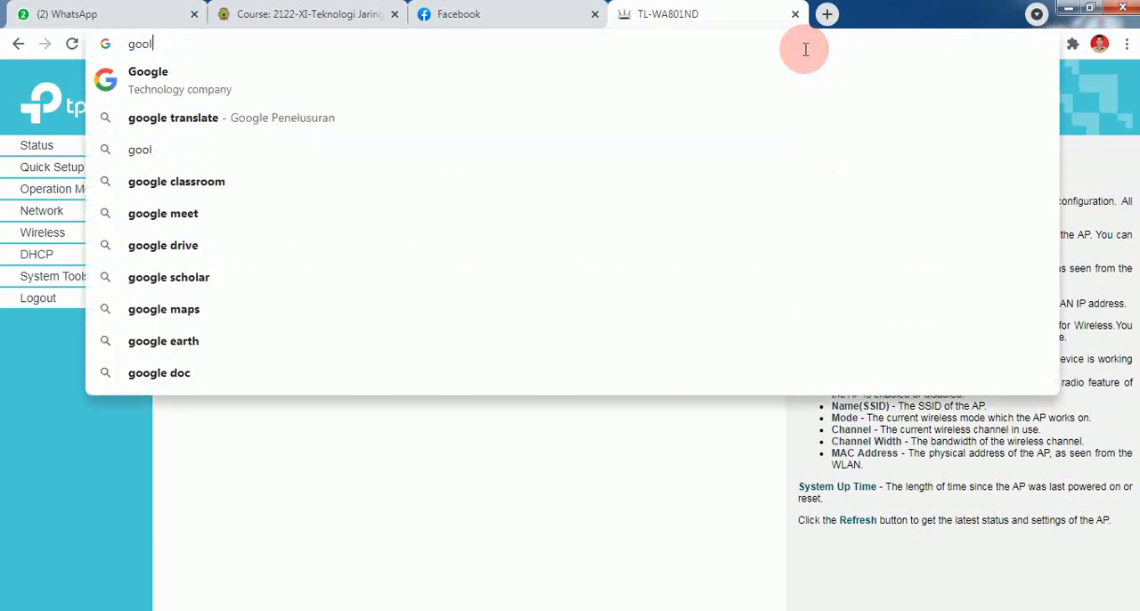
{"action": "key", "text": "Return"}
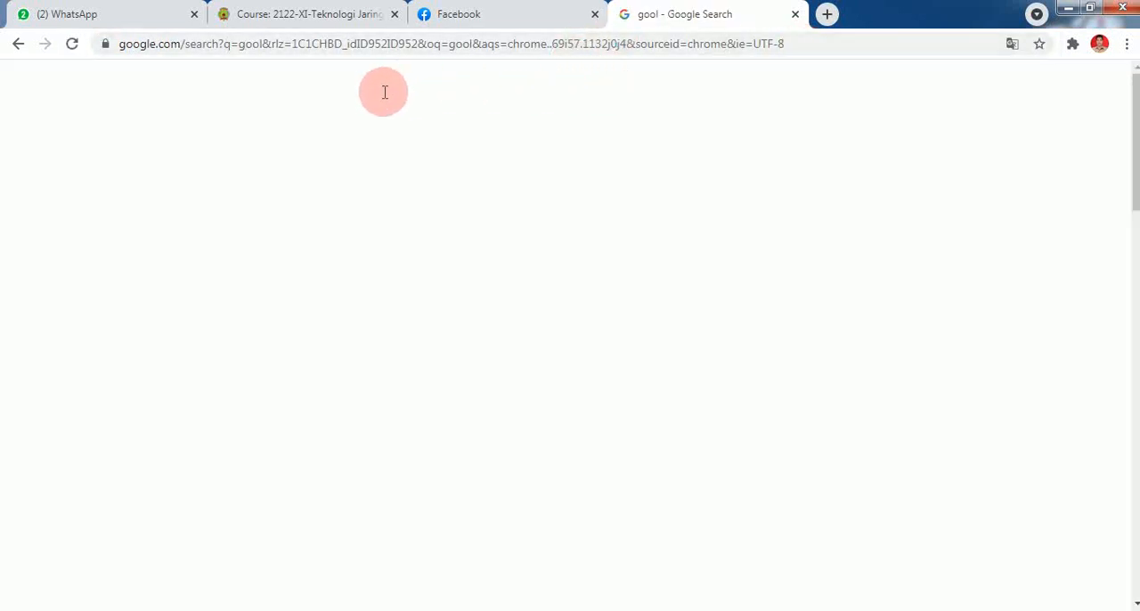
{"action": "left_click", "coordinate": [184, 105]}
{"action": "key", "text": "BackSpace"}
{"action": "type", "text": "gle"}
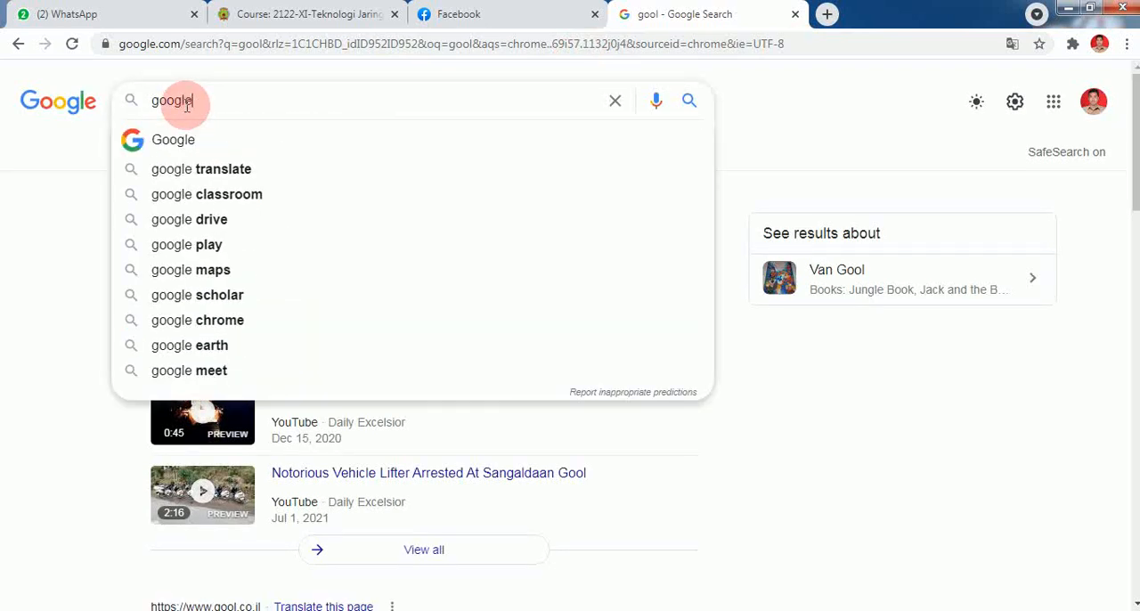
{"action": "key", "text": "Return"}
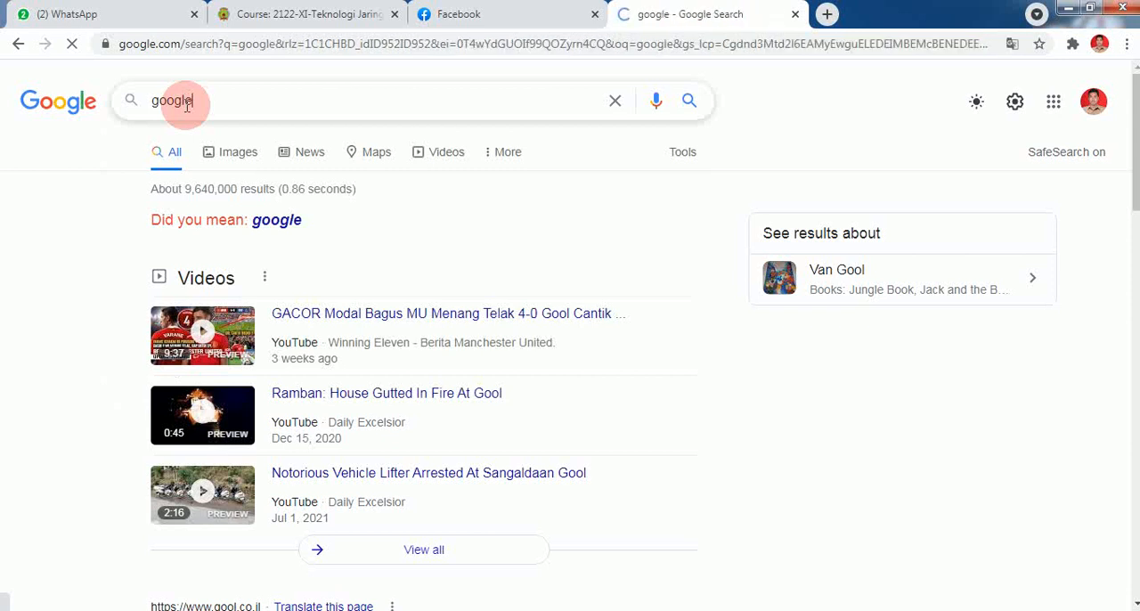